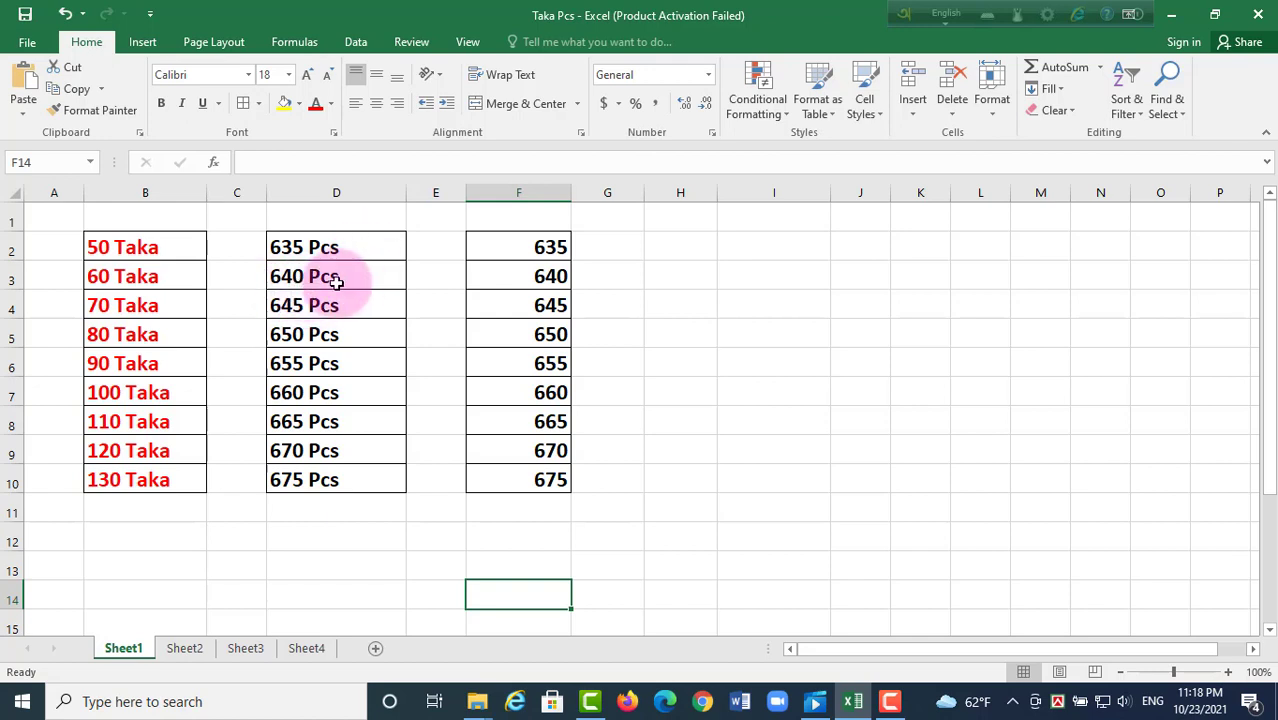
left_click(325, 505)
left_click(165, 509)
left_click(234, 556)
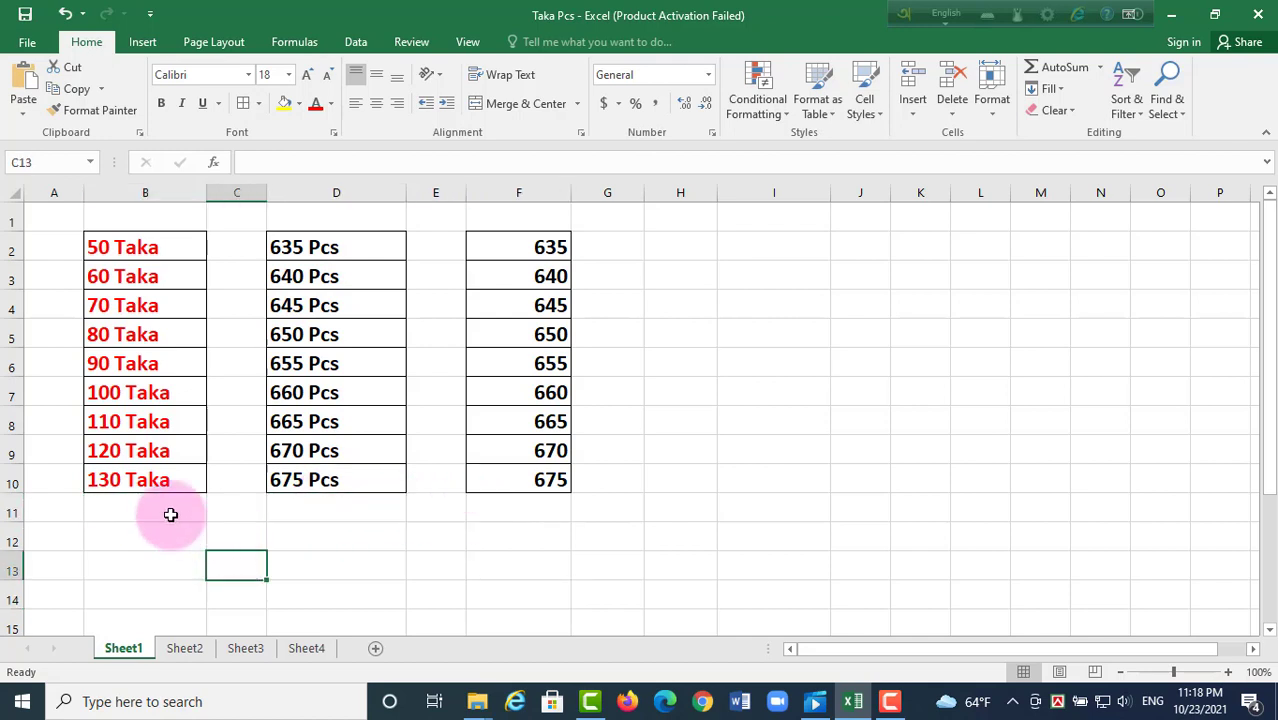
left_click(170, 514)
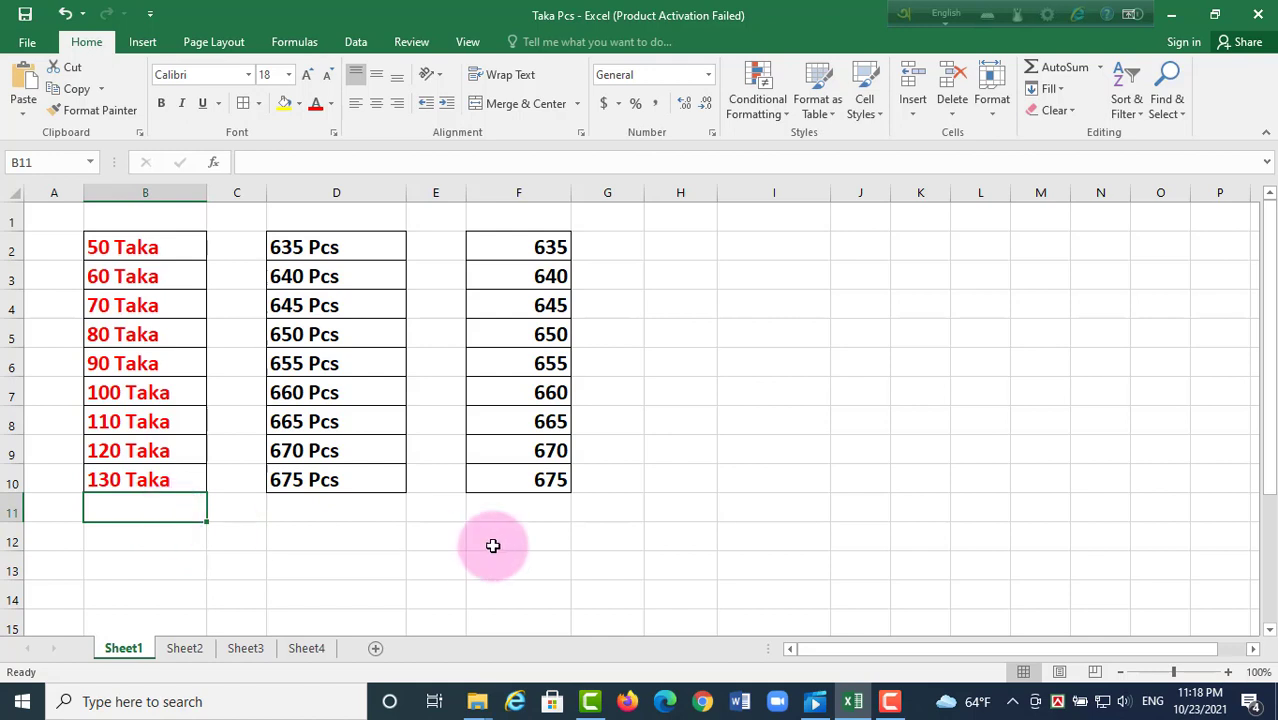
Total the plain numbers in F2:F10 with AutoSum in cell F11
left_click(533, 512)
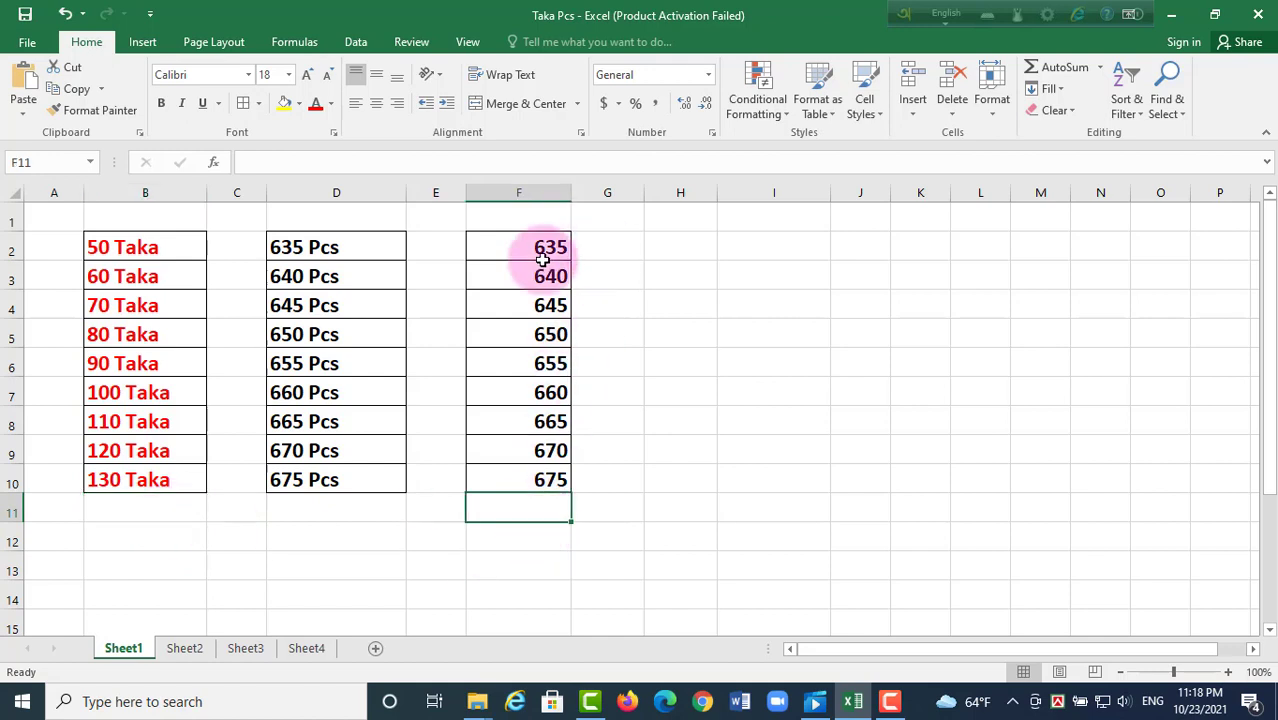
left_click(608, 482)
left_click(521, 511)
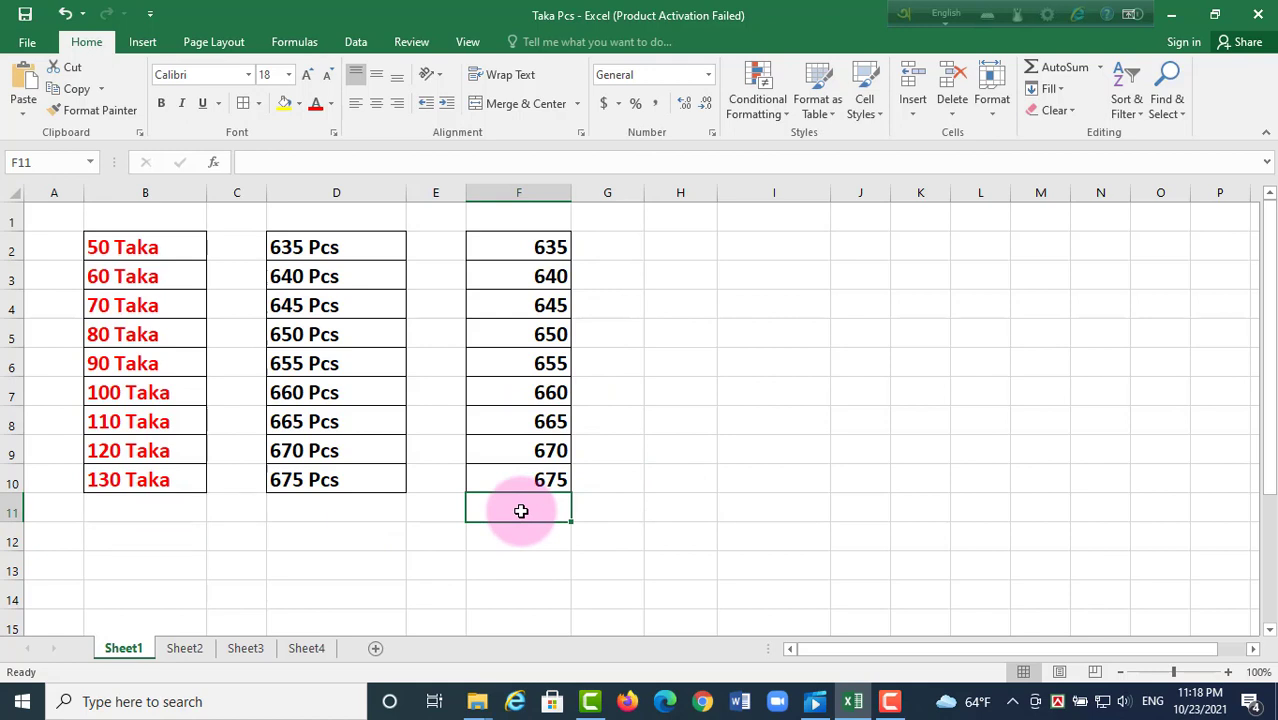
key("alt+equal")
key("Return")
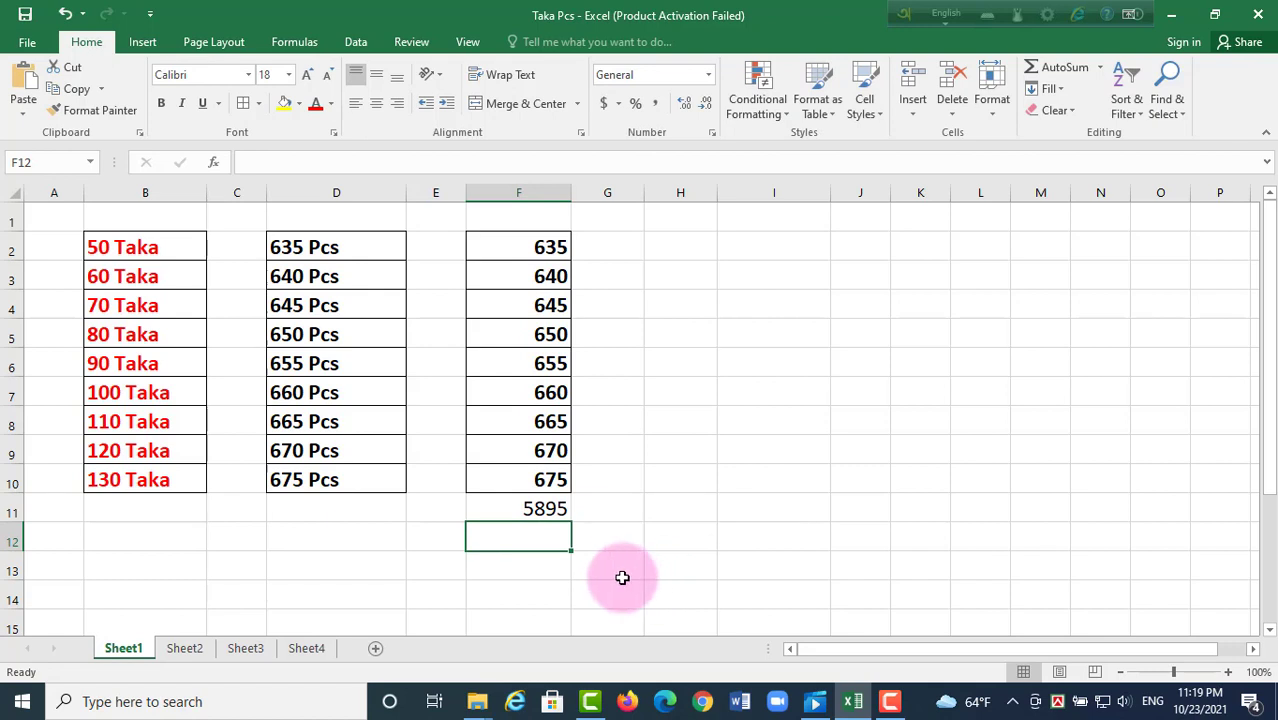
Try to total the Pcs entries with =SUM(D2:D10) in cell D11, and clear that cell again
left_click(348, 511)
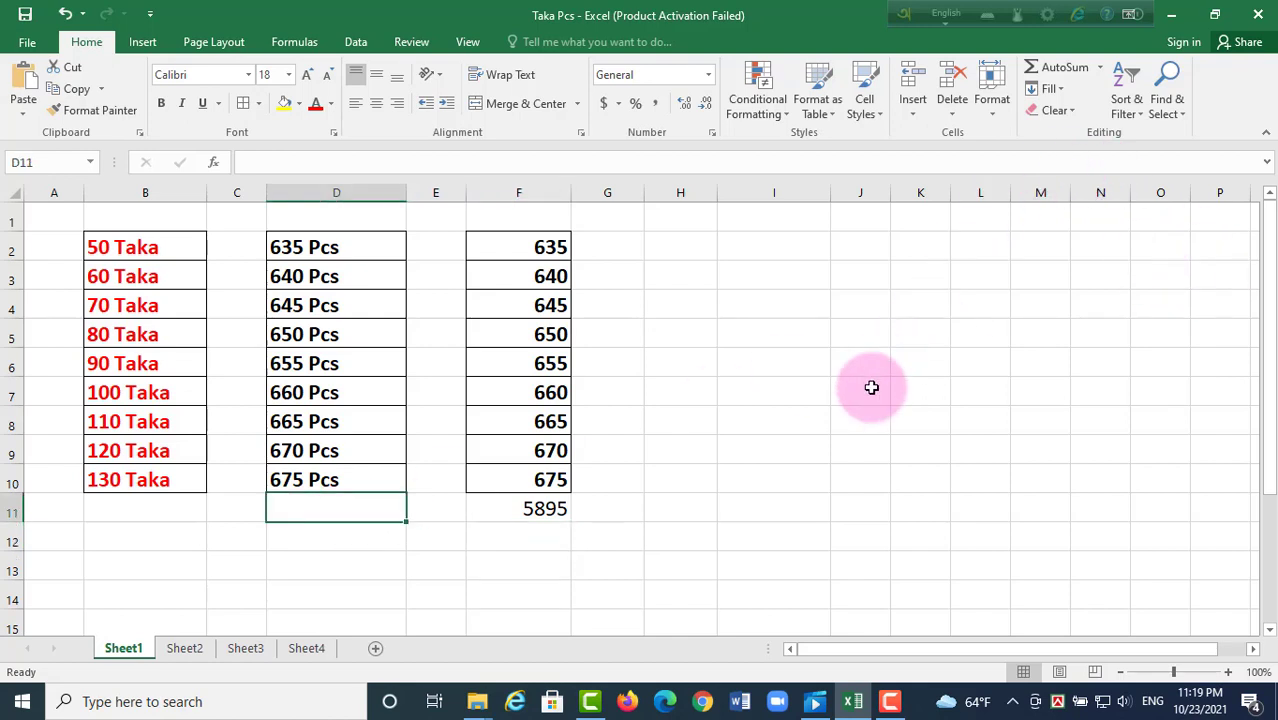
type("=SUM()")
key("Return")
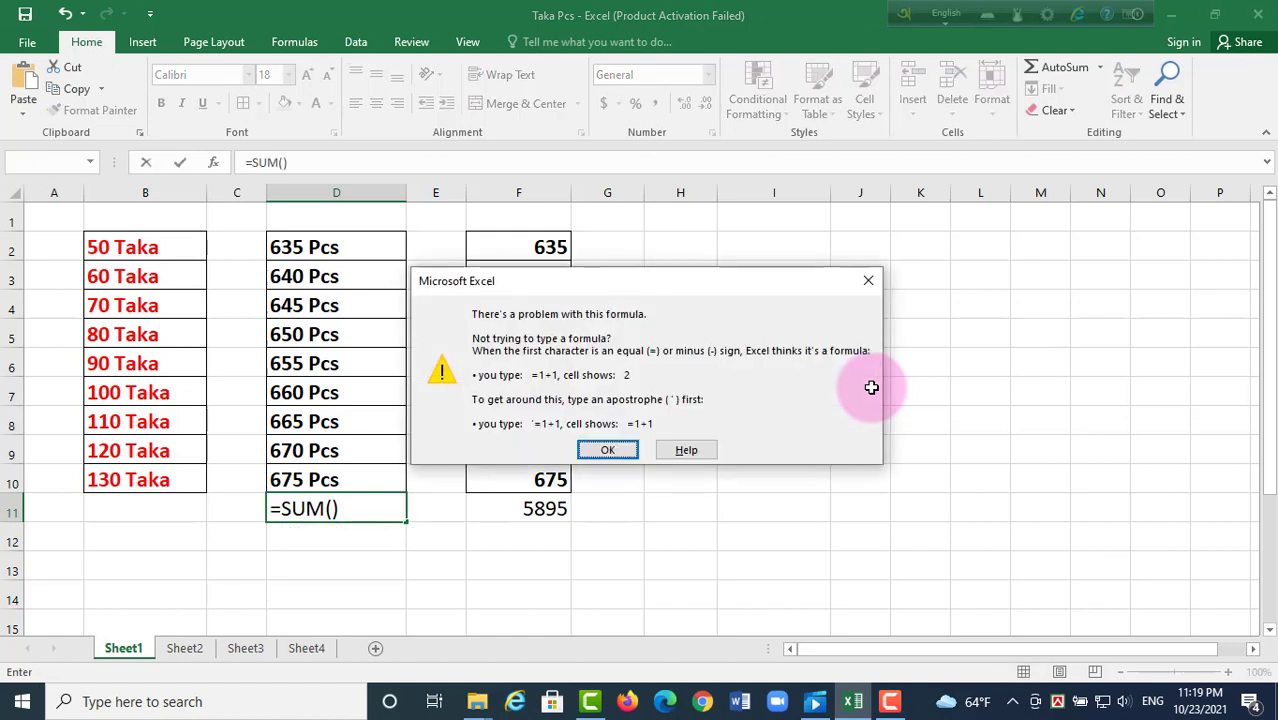
left_click(868, 281)
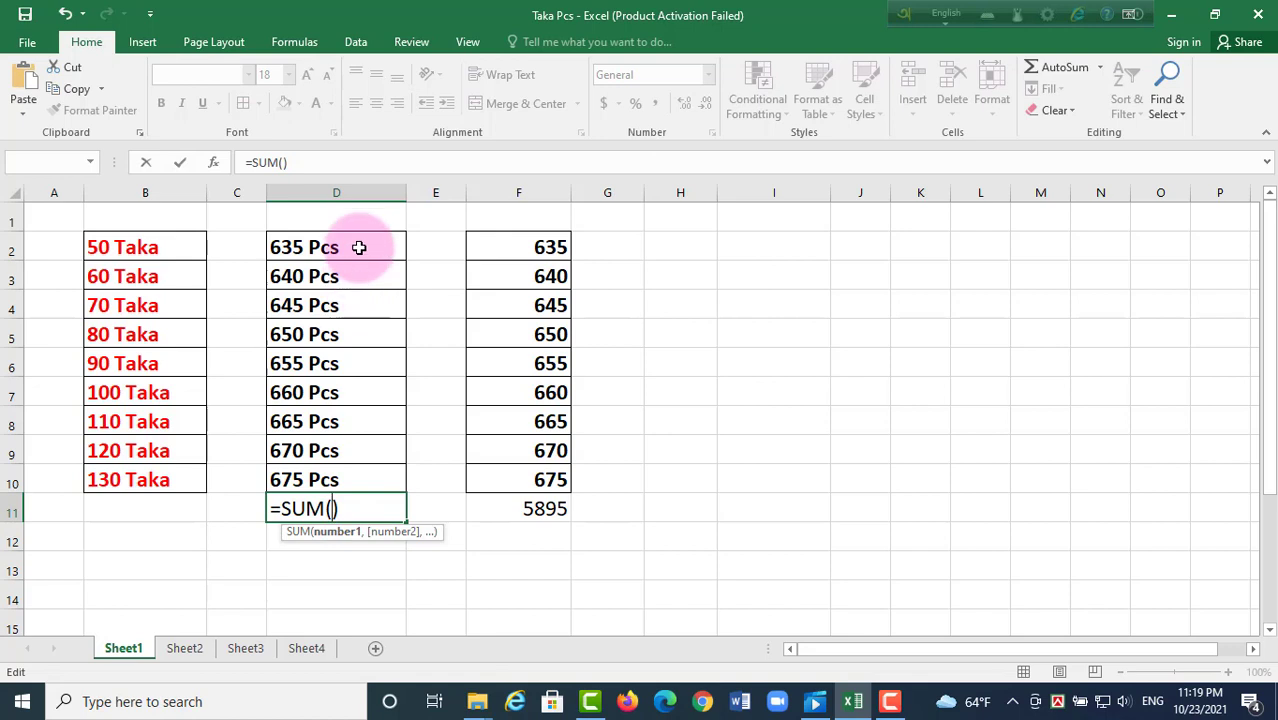
left_click_drag(359, 247, 362, 482)
key("Return")
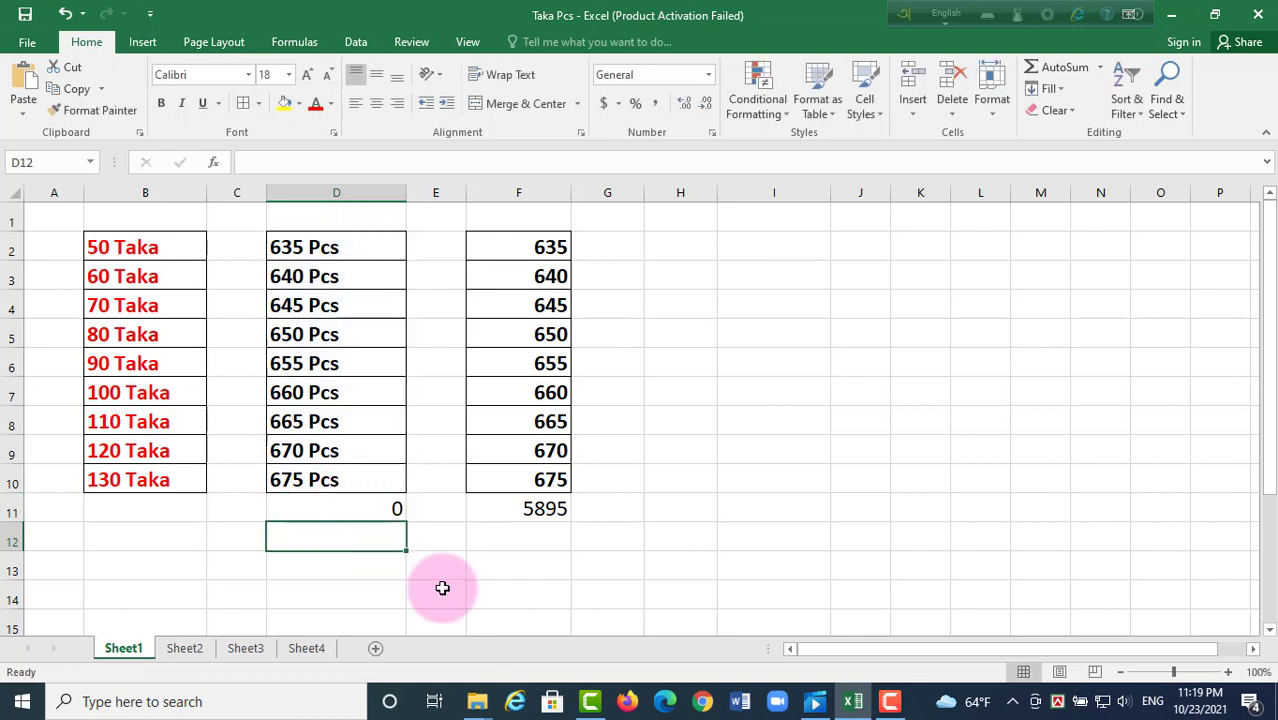
left_click(430, 540)
left_click(386, 505)
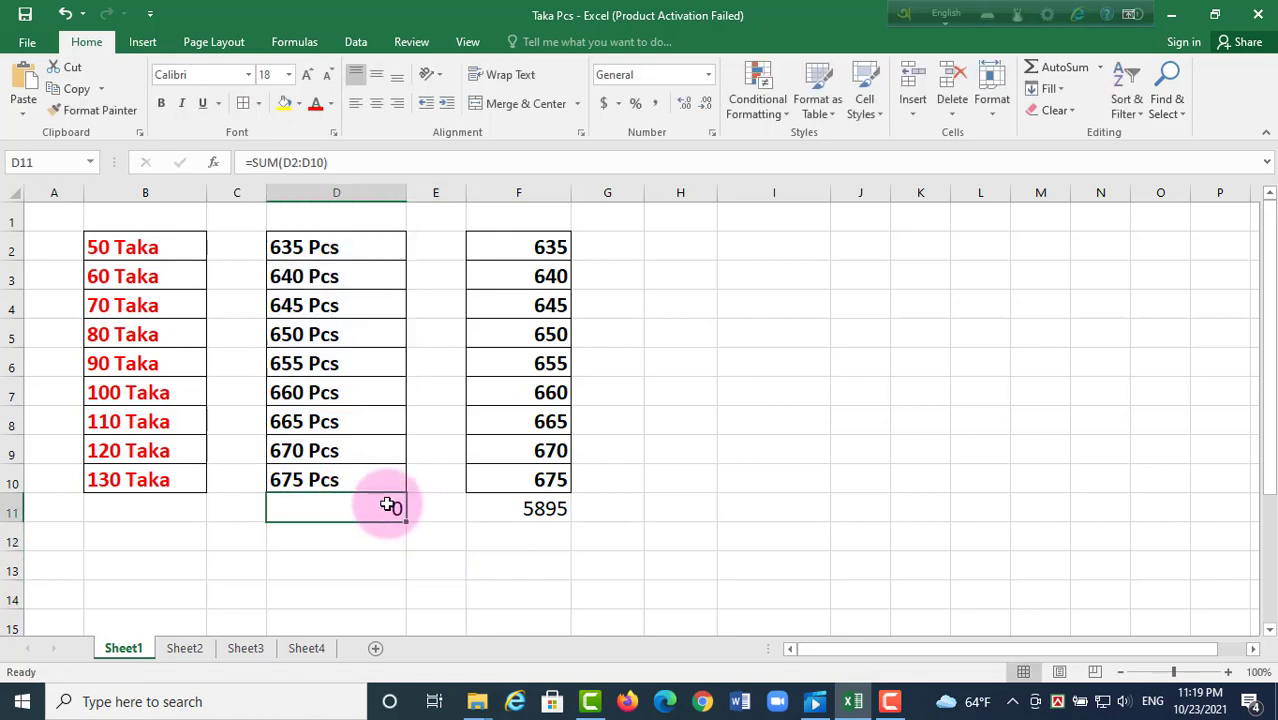
key("Delete")
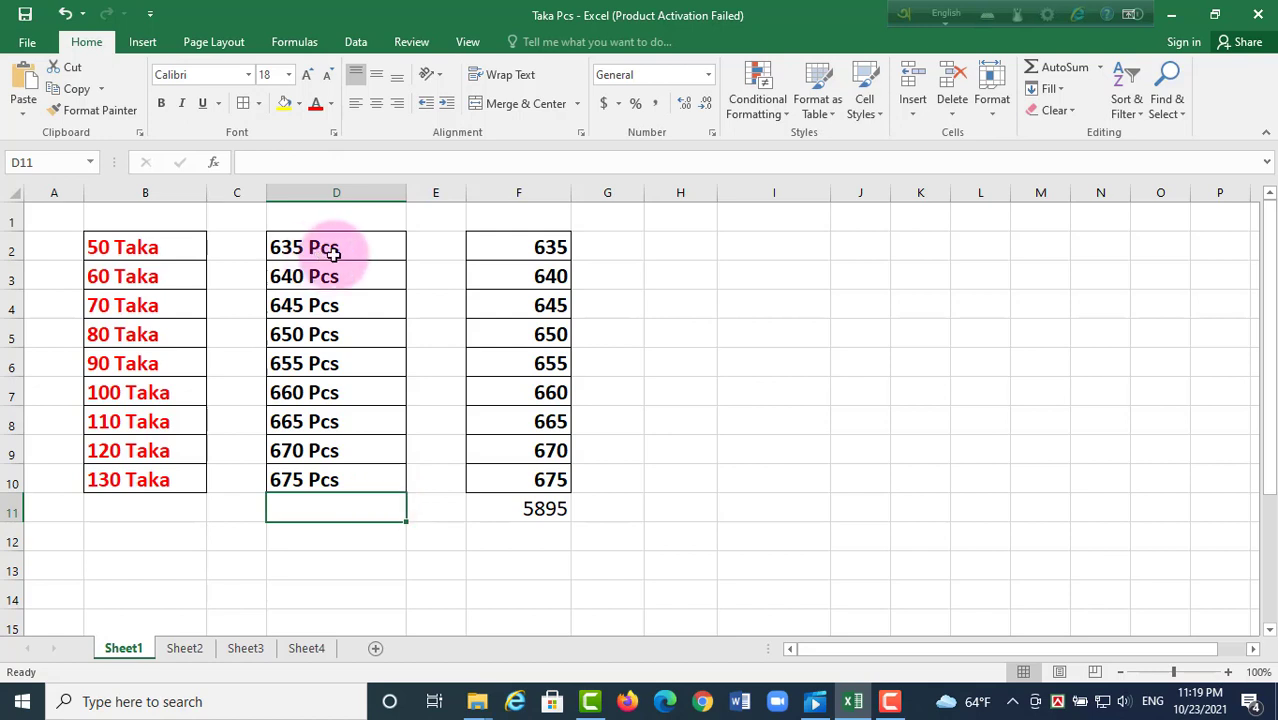
left_click(342, 575)
left_click(345, 518)
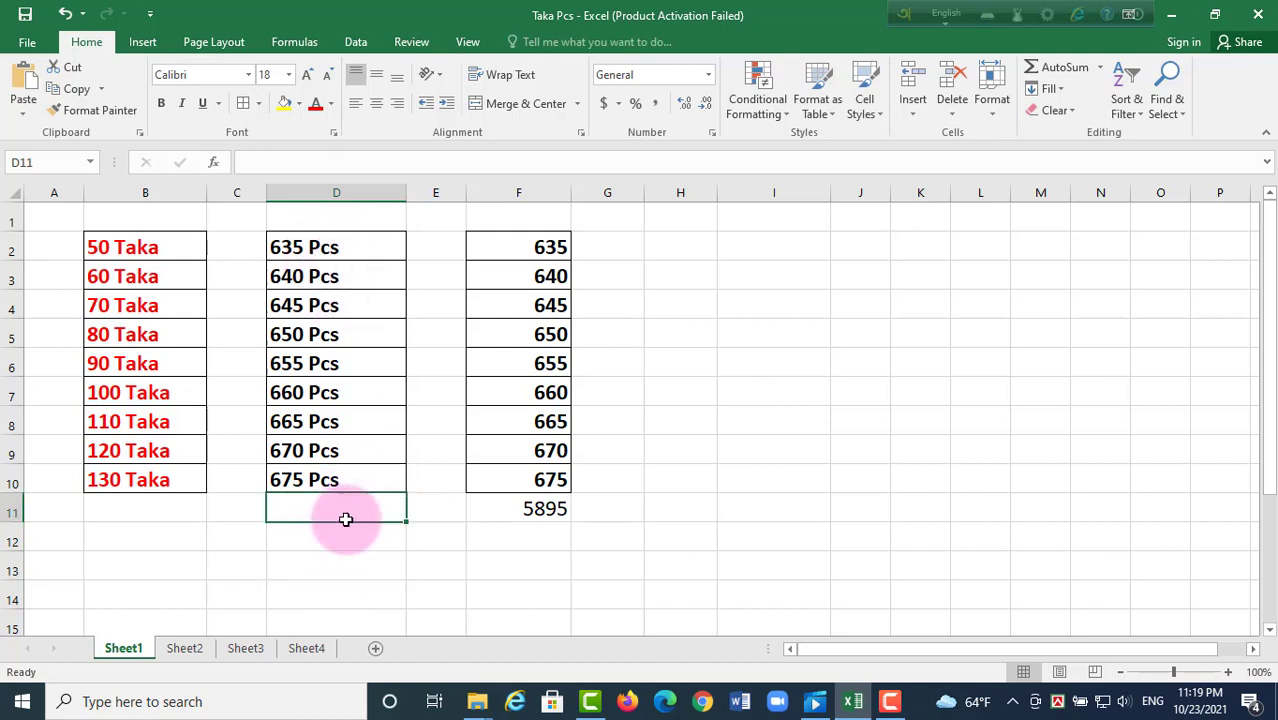
left_click(173, 582)
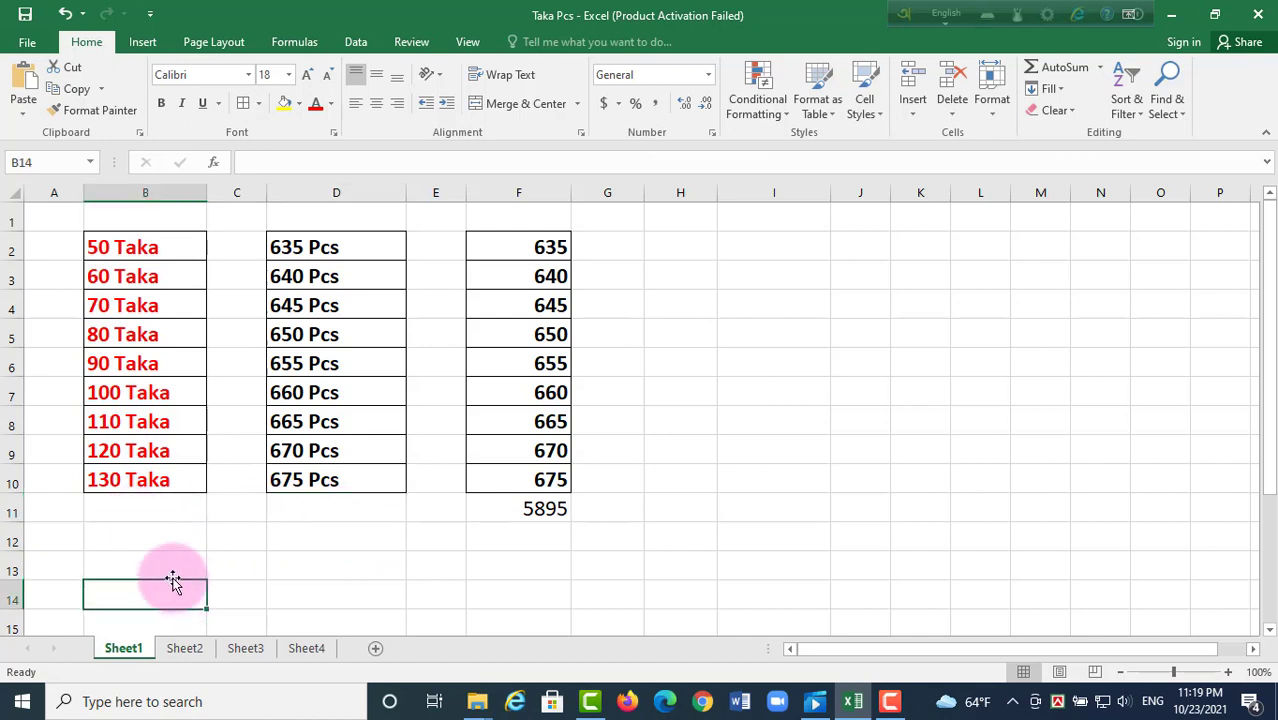
Try to total the Taka entries with =SUM(B2:B10) in cell B11
left_click(148, 512)
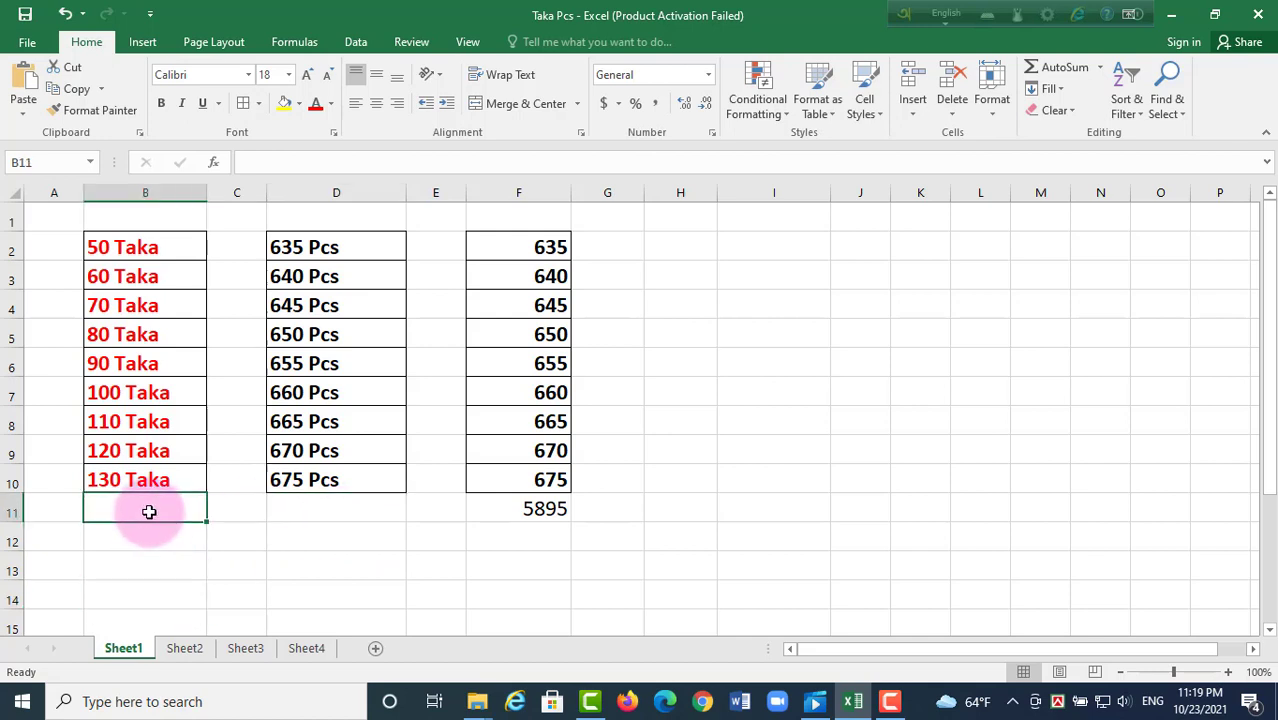
key("alt+equal")
key("Up")
key("ctrl+shift+Up")
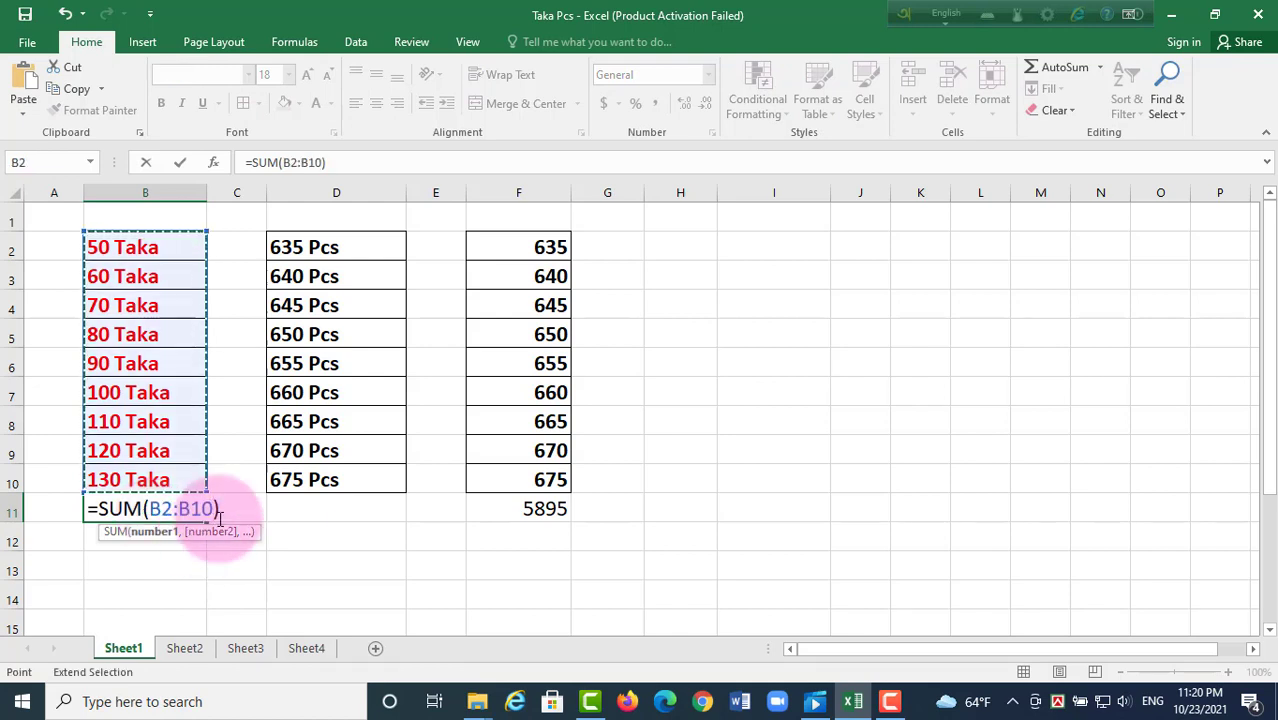
key("Return")
left_click(191, 510)
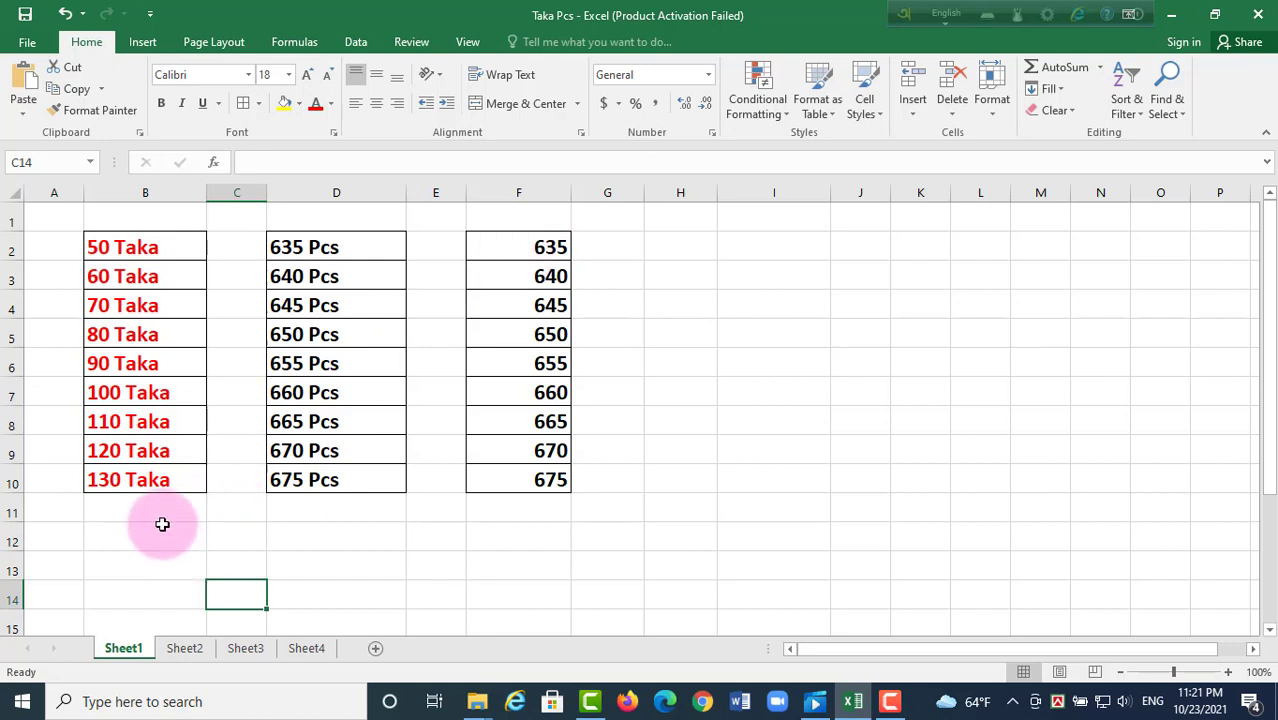
Total the Taka entries in cell B11 with the array formula =SUM(SUBSTITUTE(B2:B10,"Taka","")+0)
left_click(155, 512)
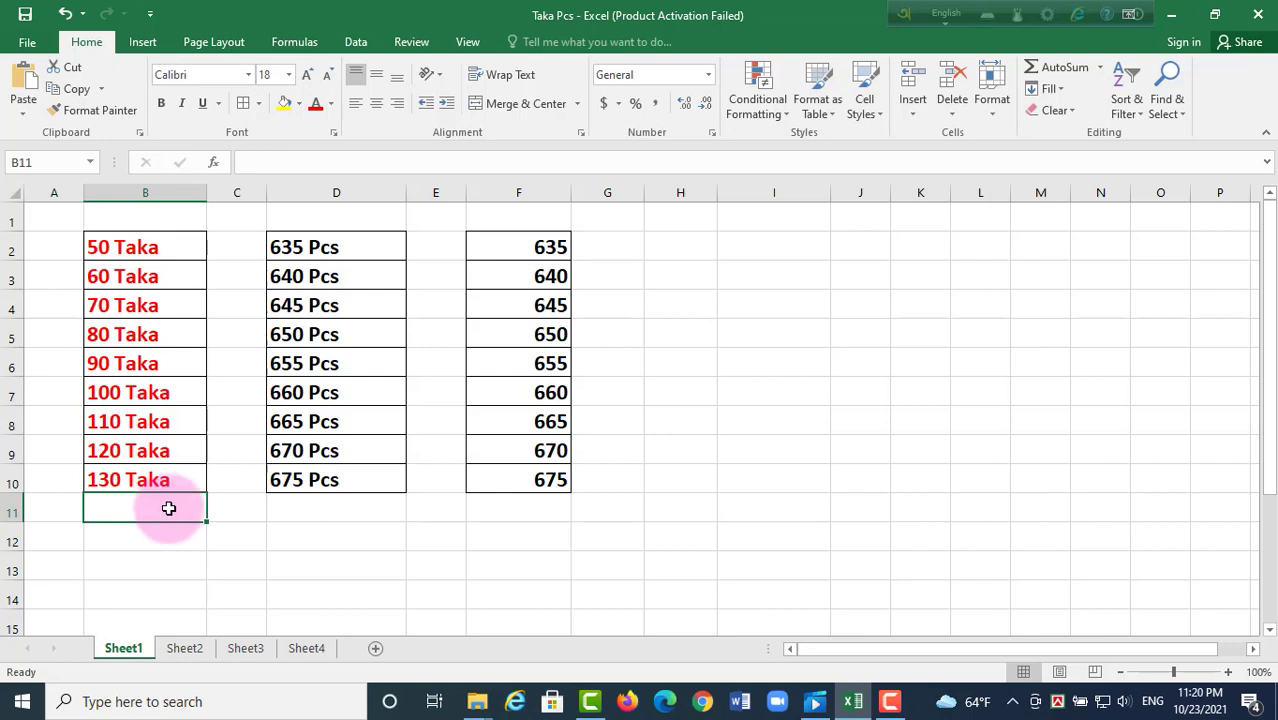
type("=sum(SUBSTITUTE(")
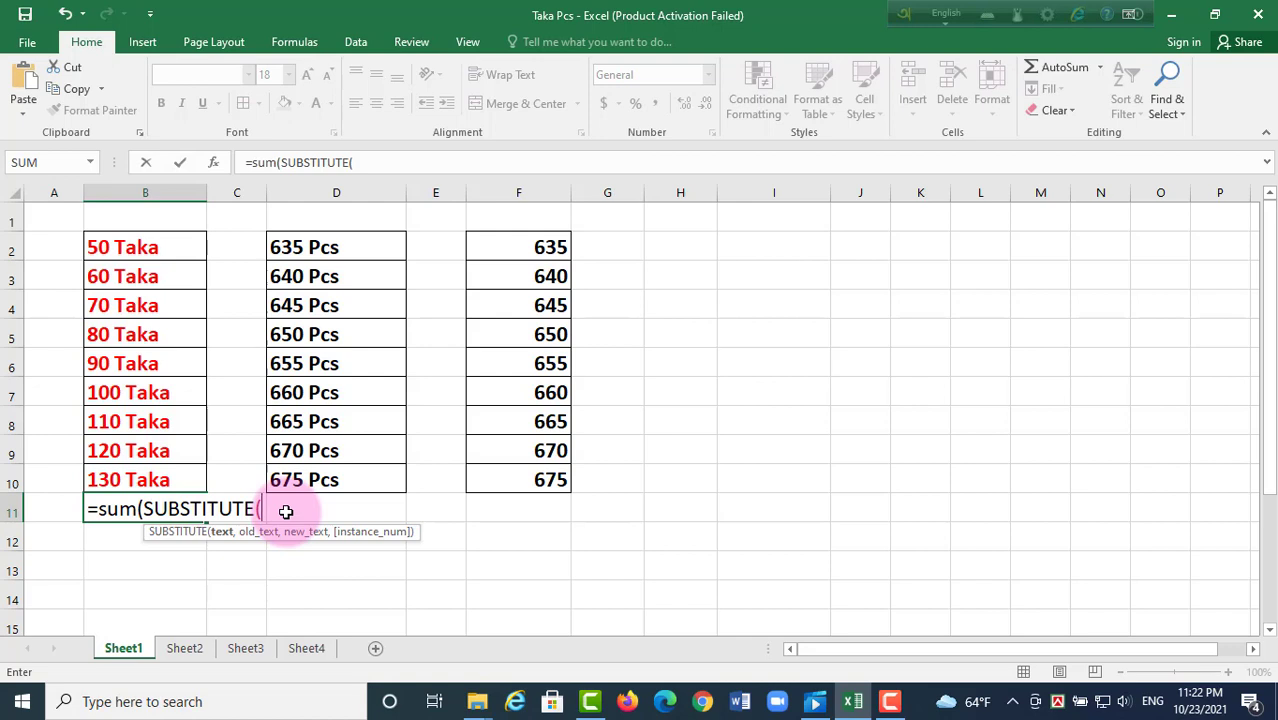
left_click_drag(205, 240, 190, 480)
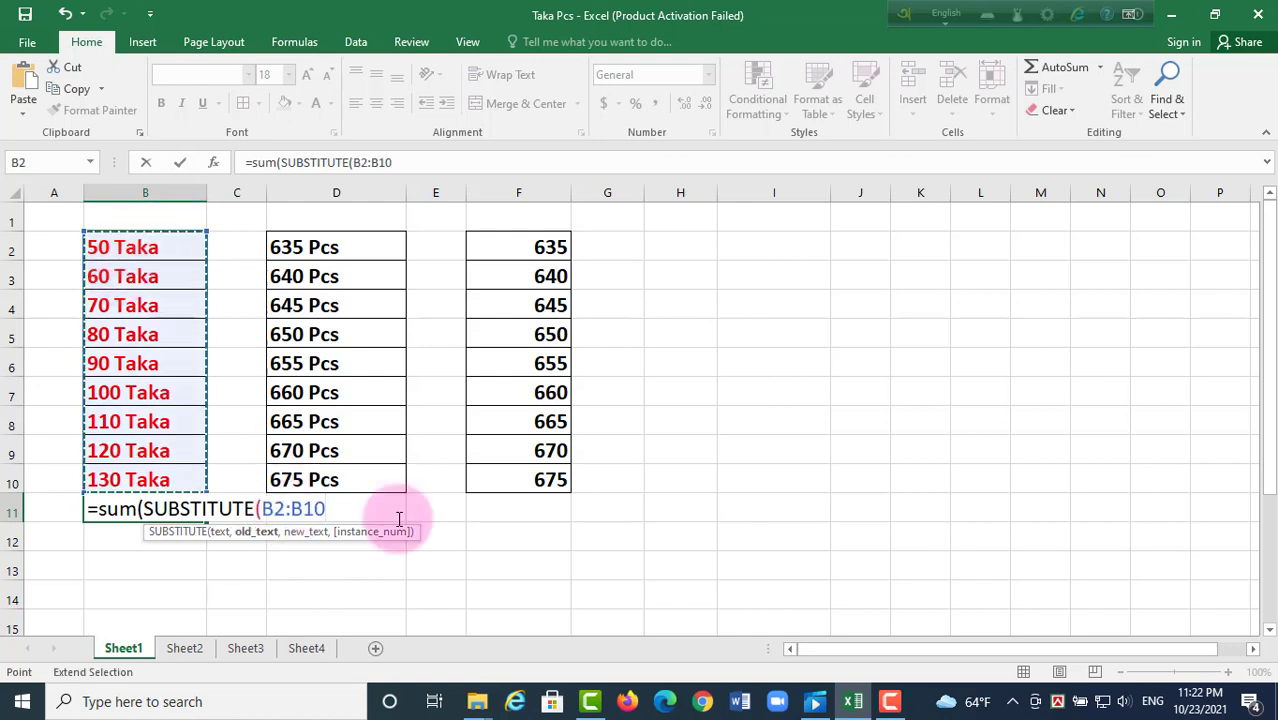
type(",")
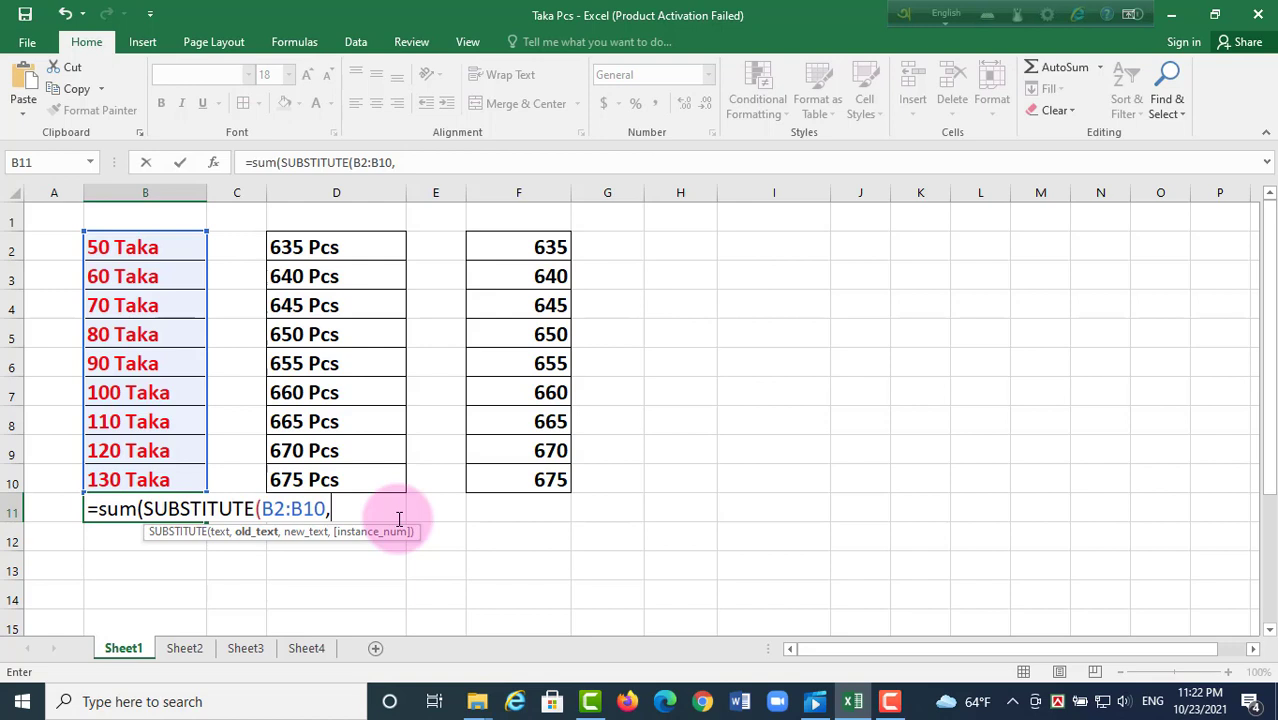
type("\"Taka\",")
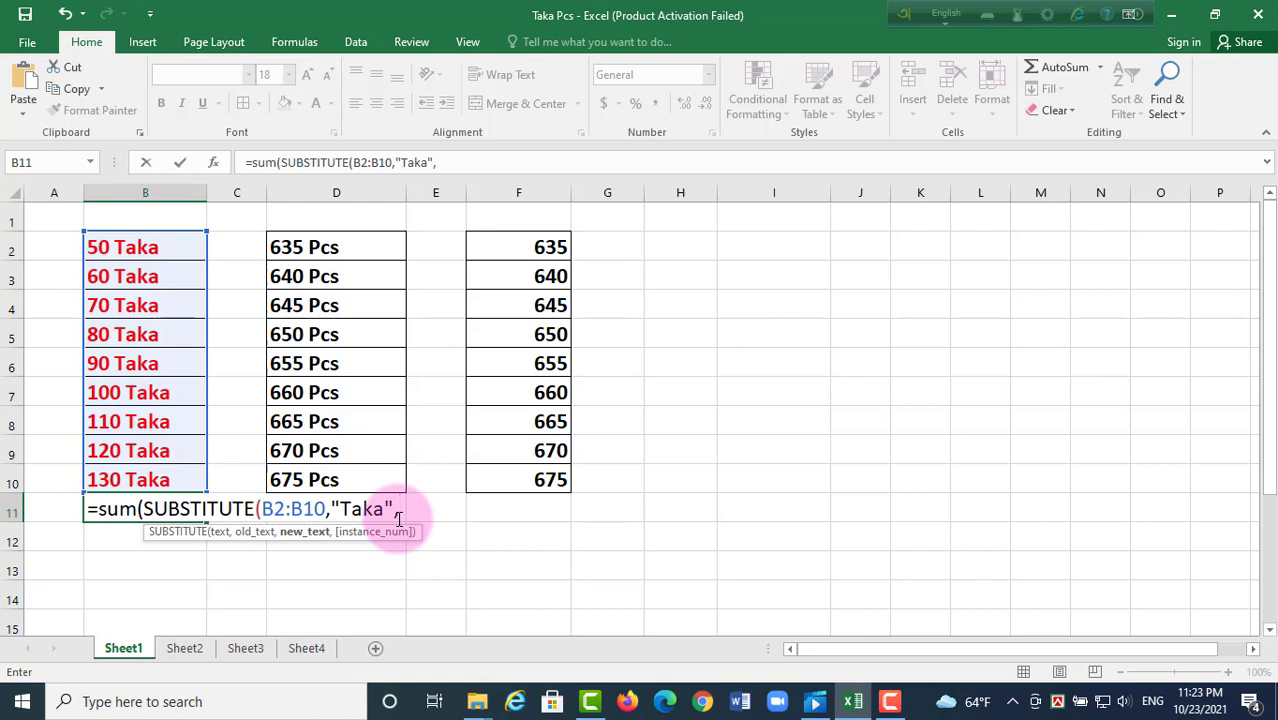
type("\"\"\")+")
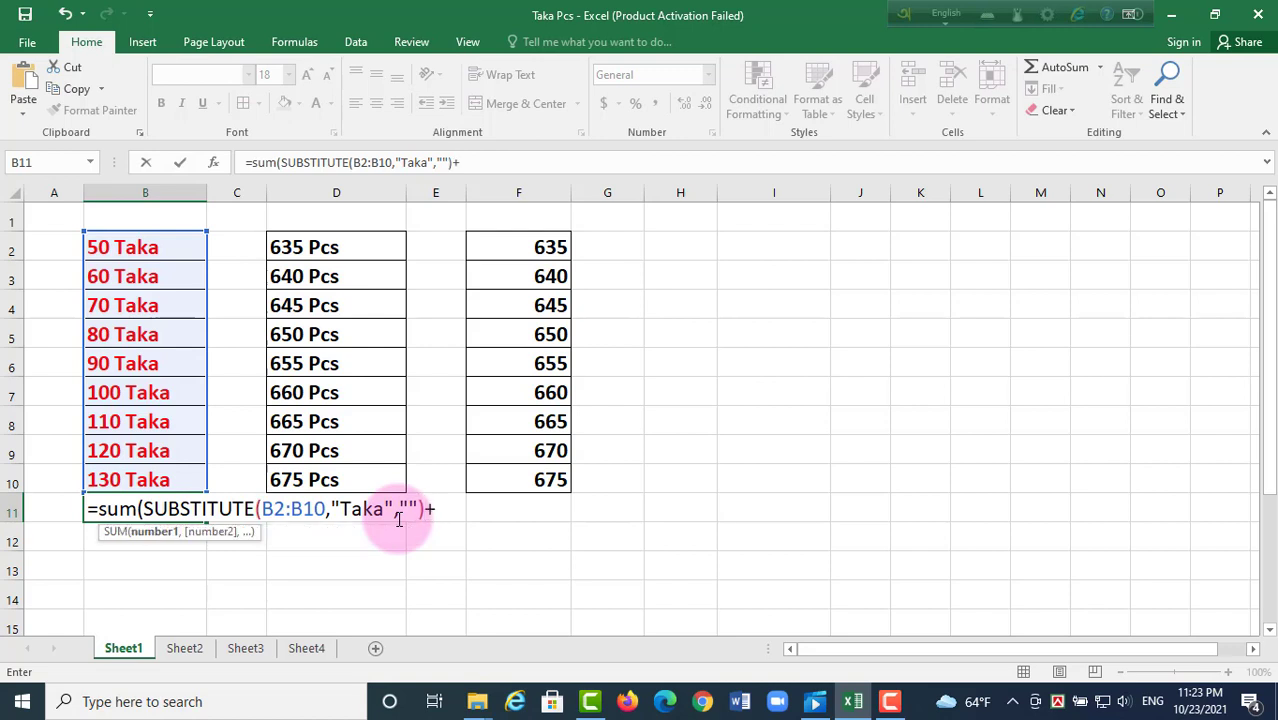
type("0)")
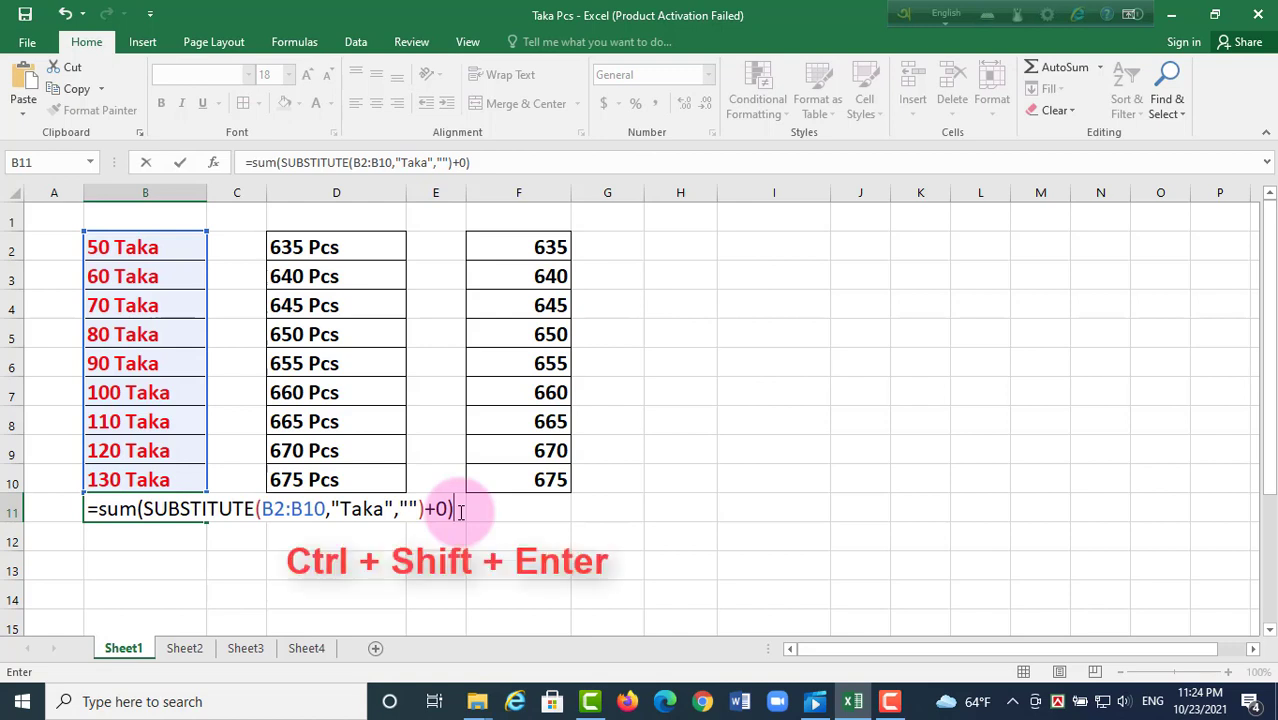
key("ctrl+shift+Return")
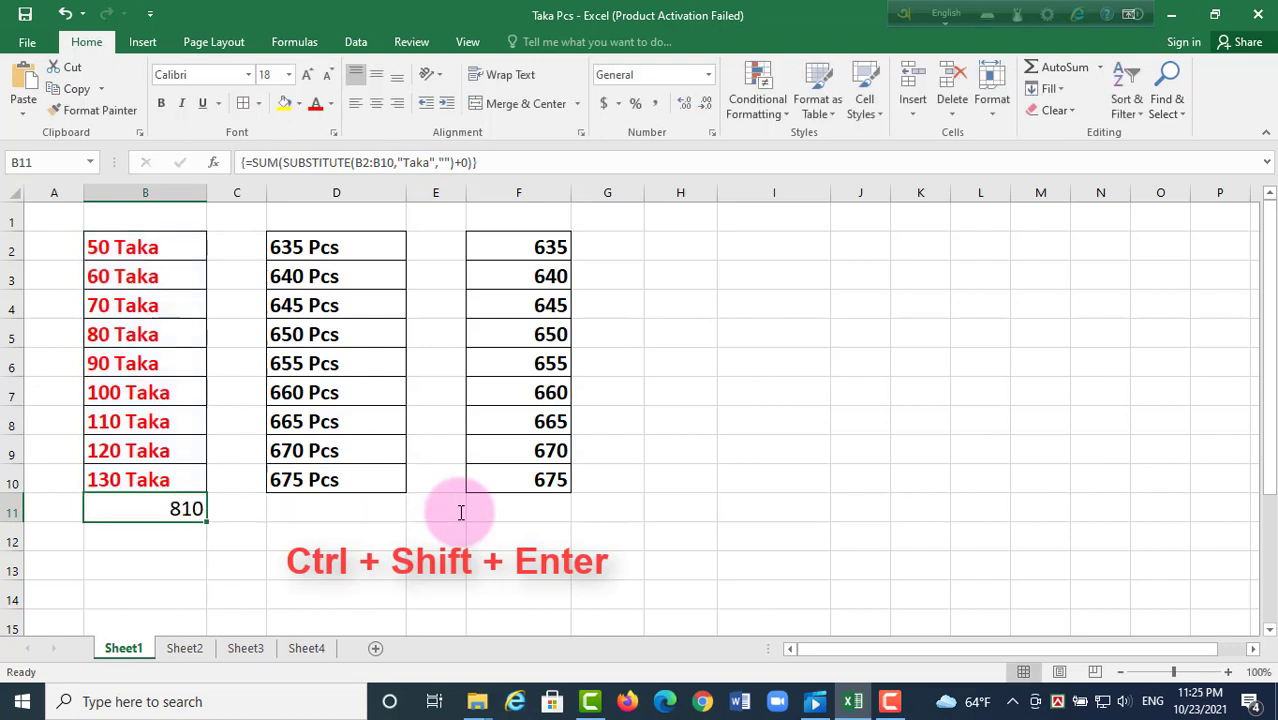
left_click(187, 561)
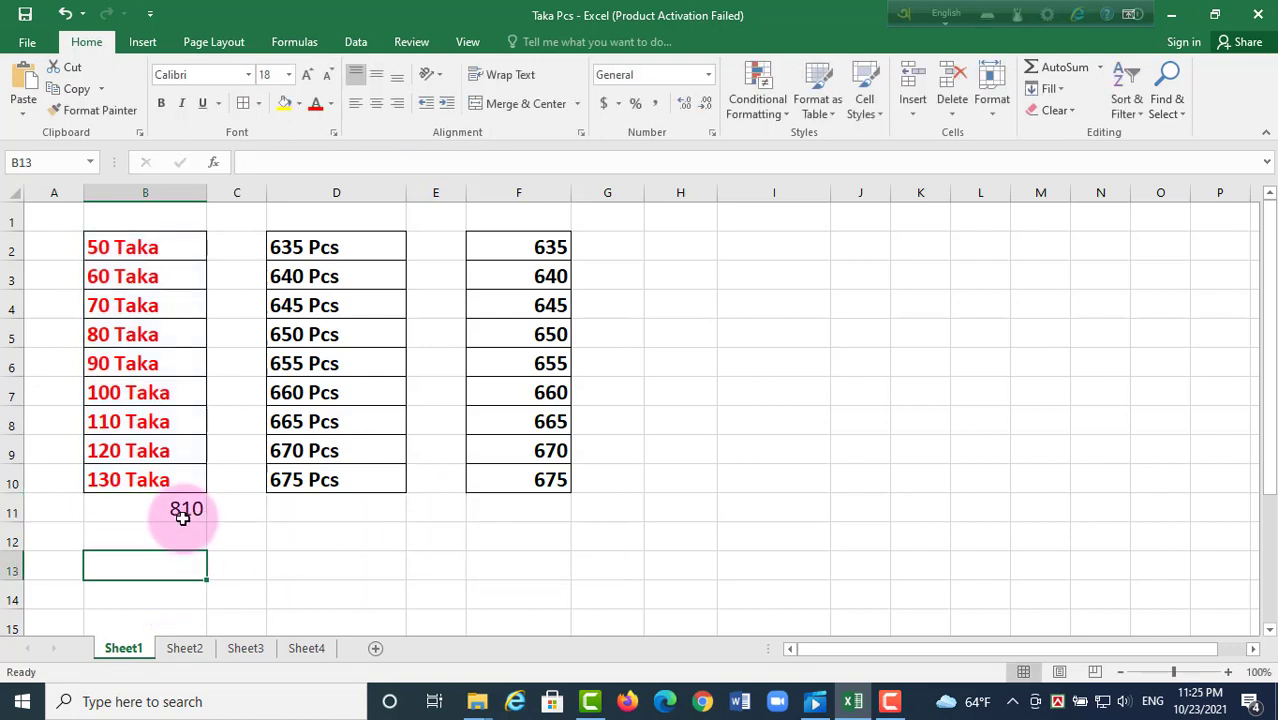
left_click(187, 509)
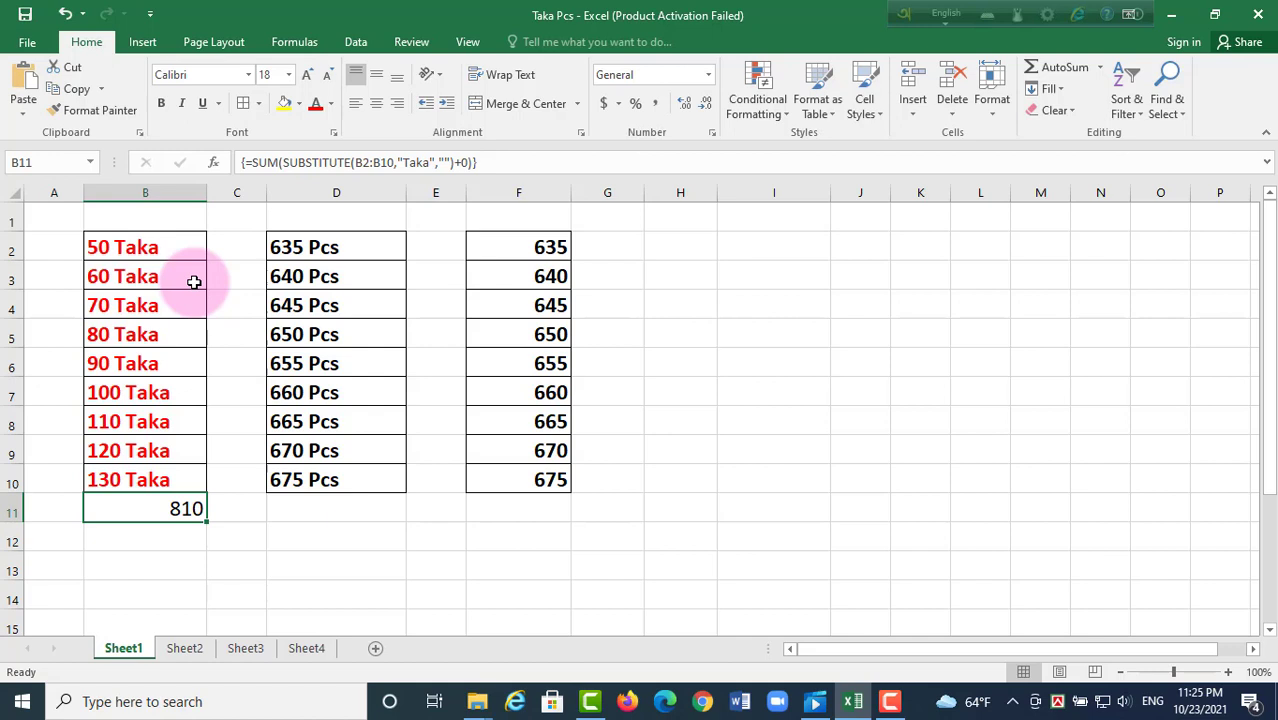
Total the Pcs entries in cell D11 with the array formula =SUM(SUBSTITUTE(D2:D10,"Pcs","")+0)
left_click(350, 509)
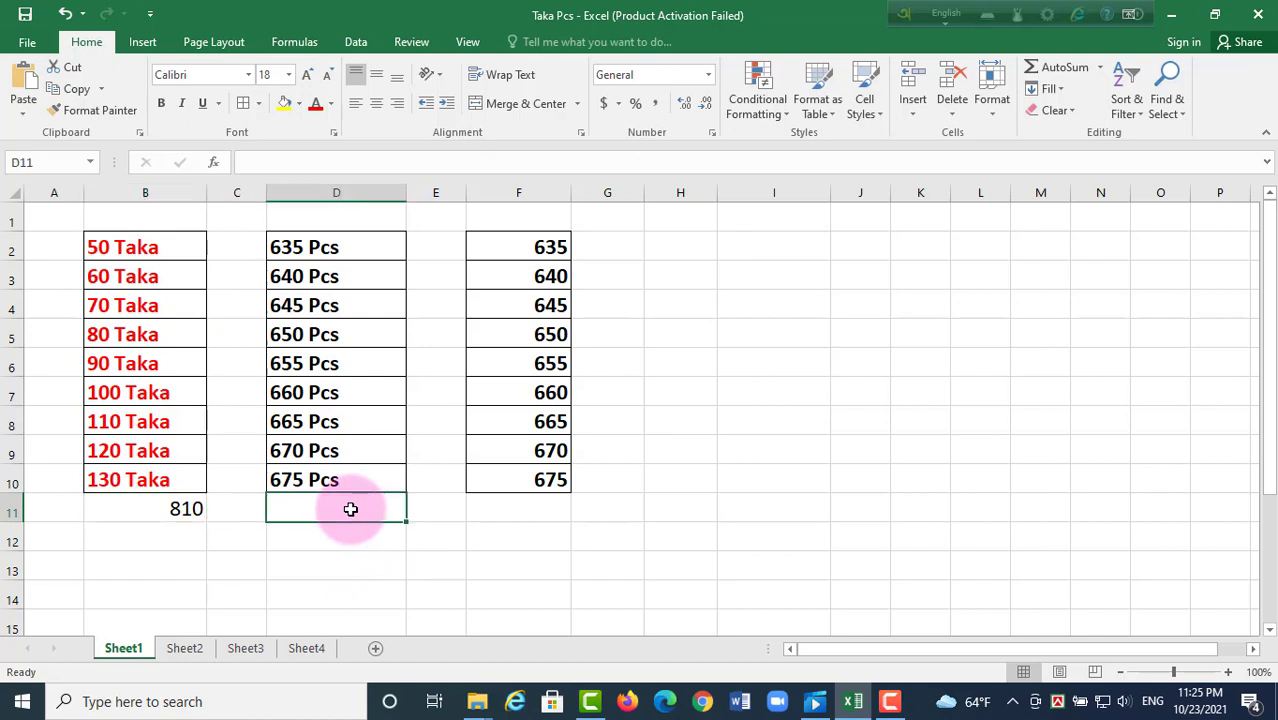
type("=sum")
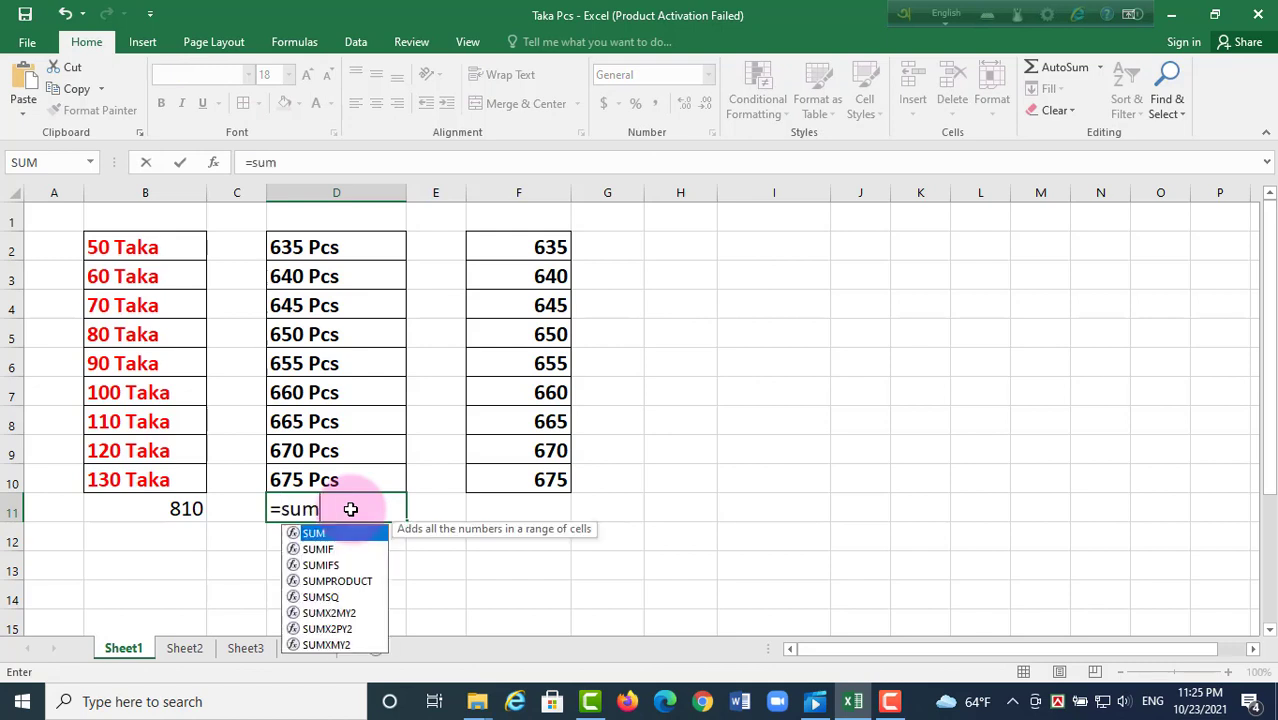
type("(")
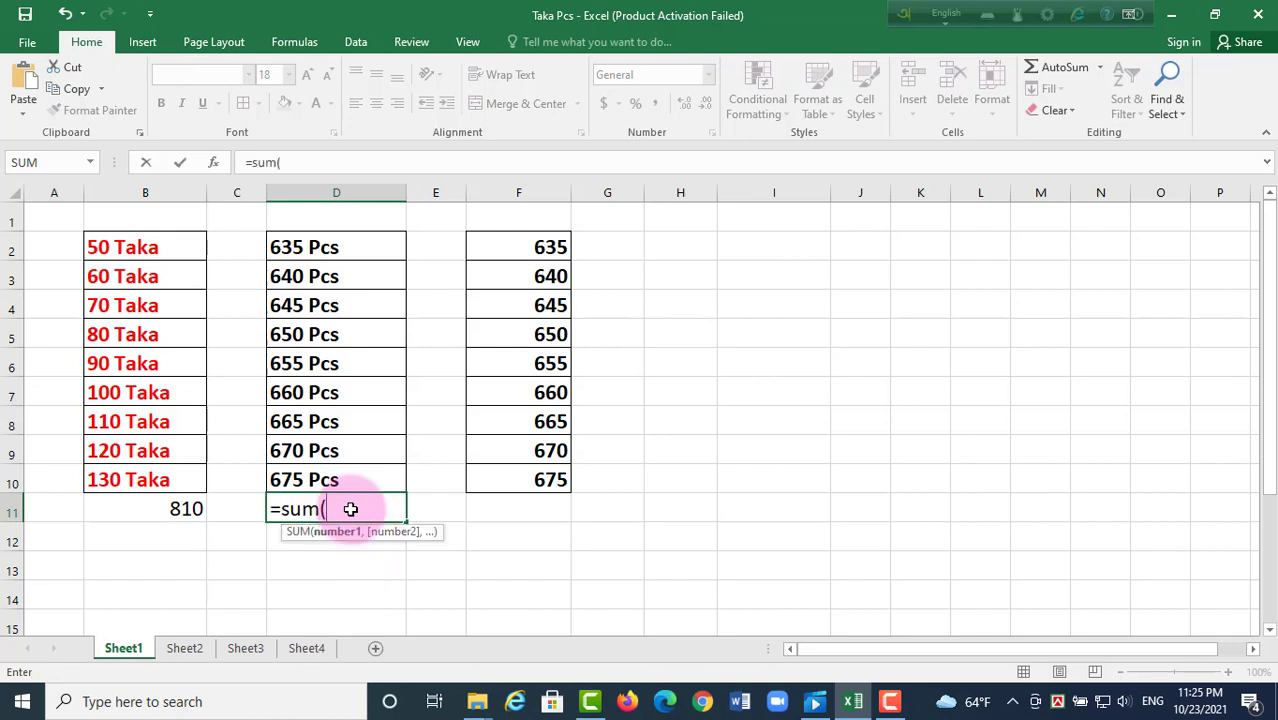
type("sub")
key("Tab")
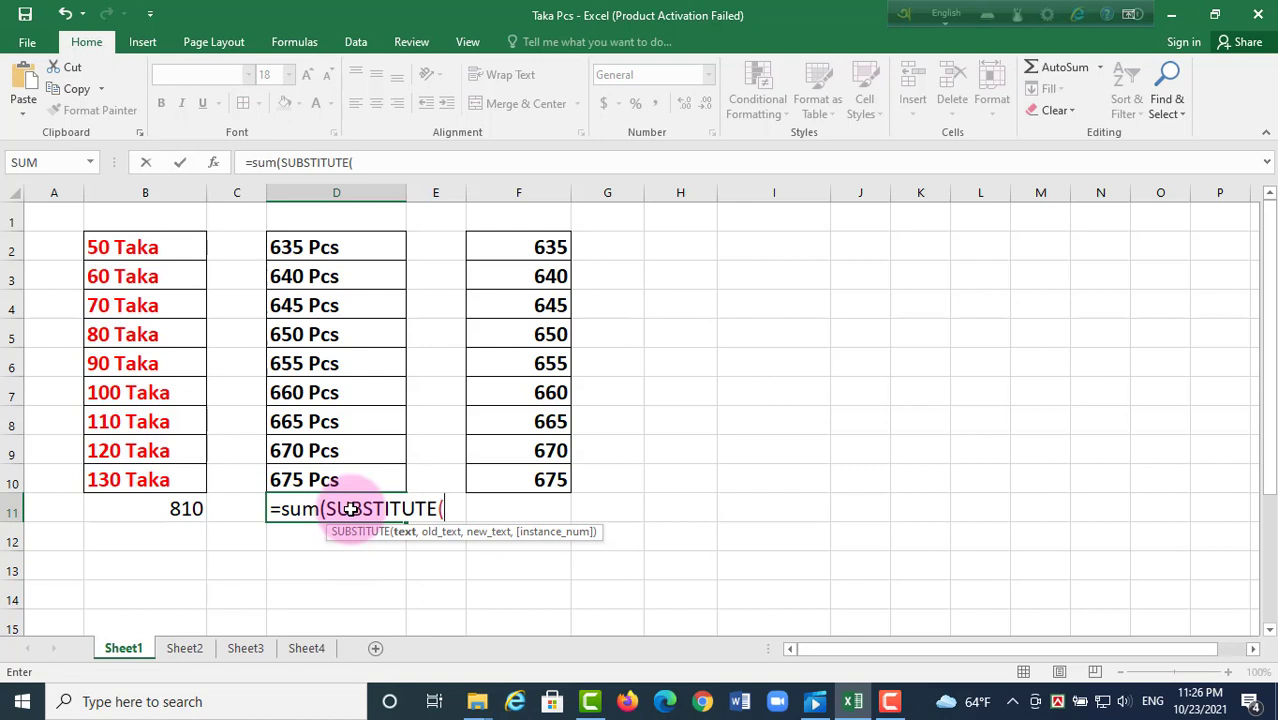
type("D2:")
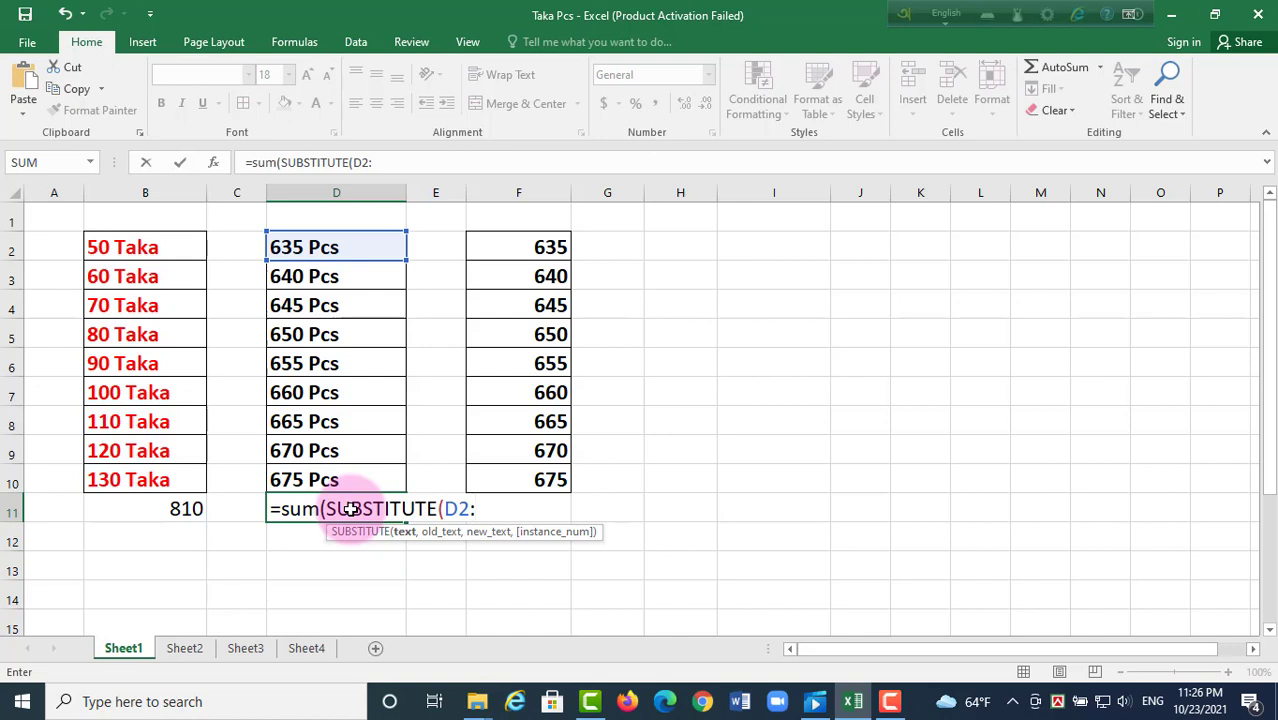
type("D10,")
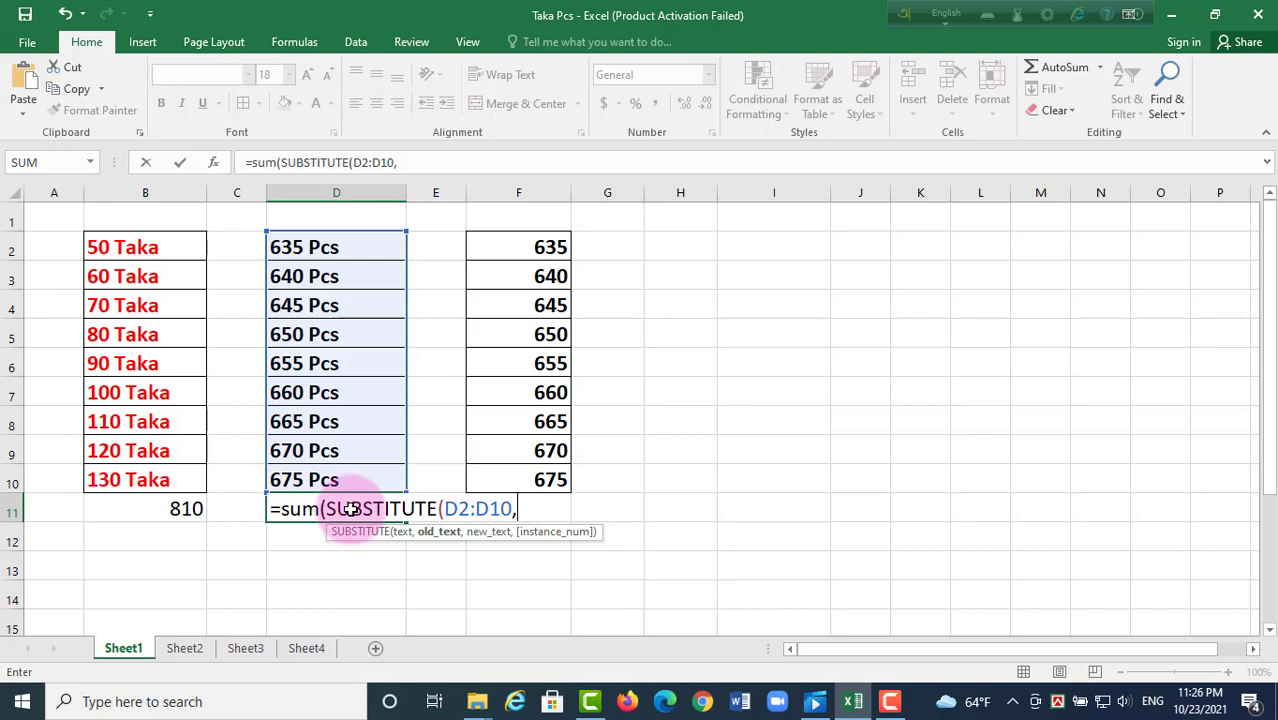
type("\"Pcs\",")
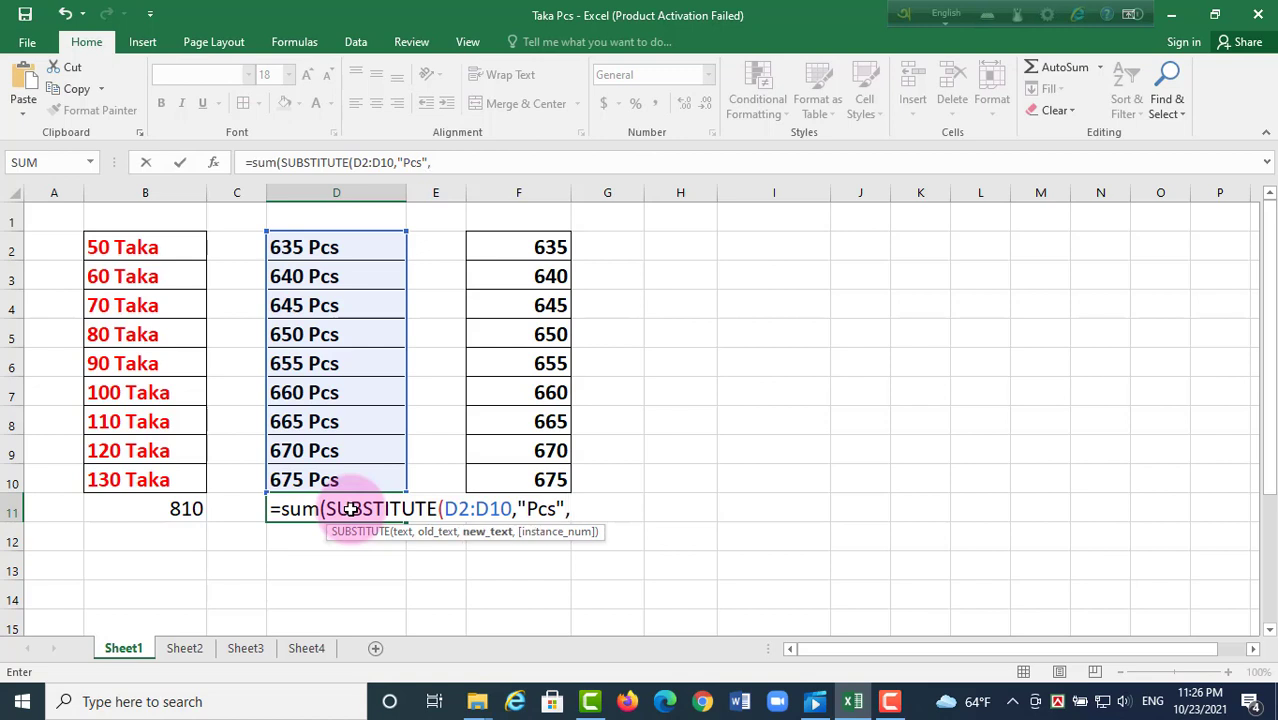
type("\"\")+")
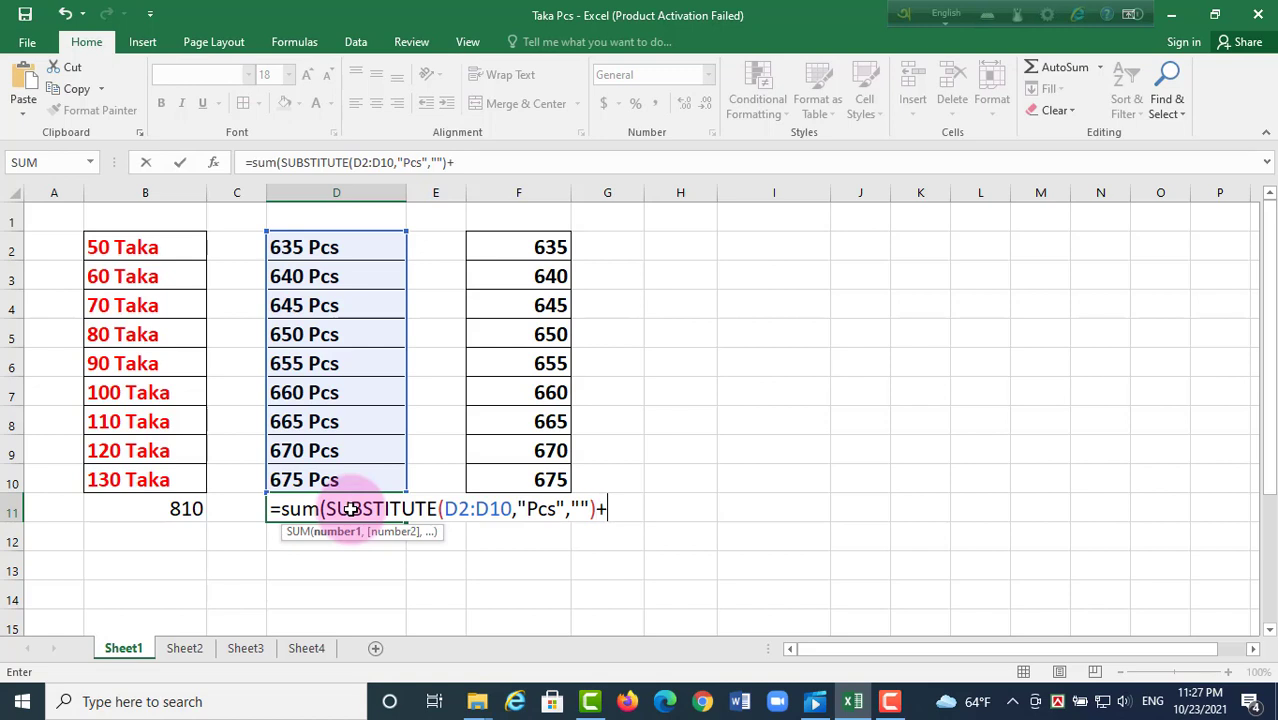
type("0)")
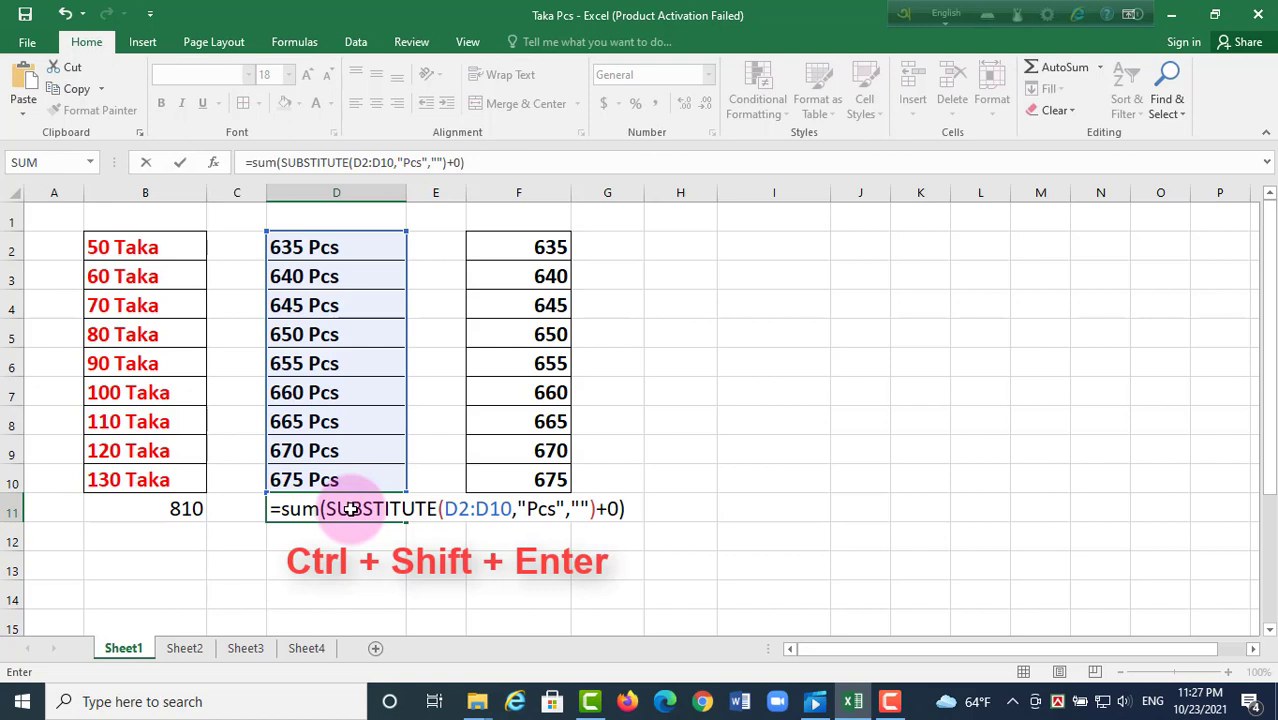
key("ctrl+shift+Return")
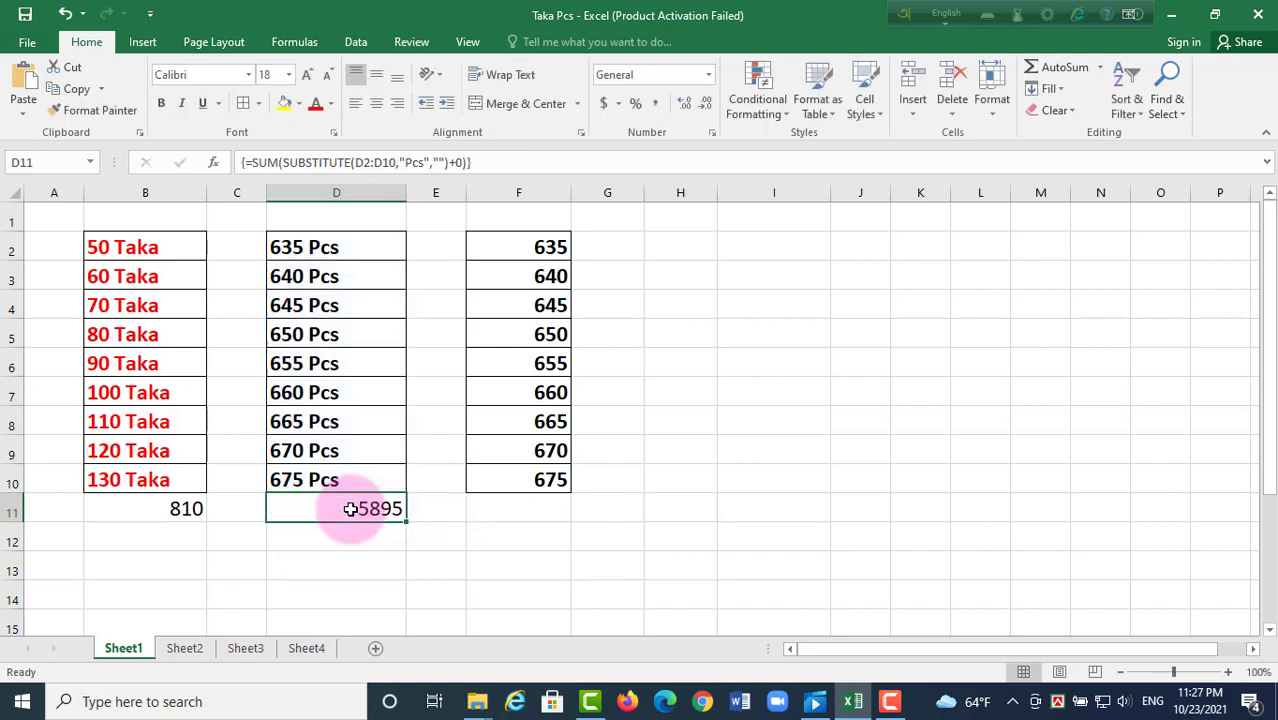
left_click(378, 540)
left_click(379, 514)
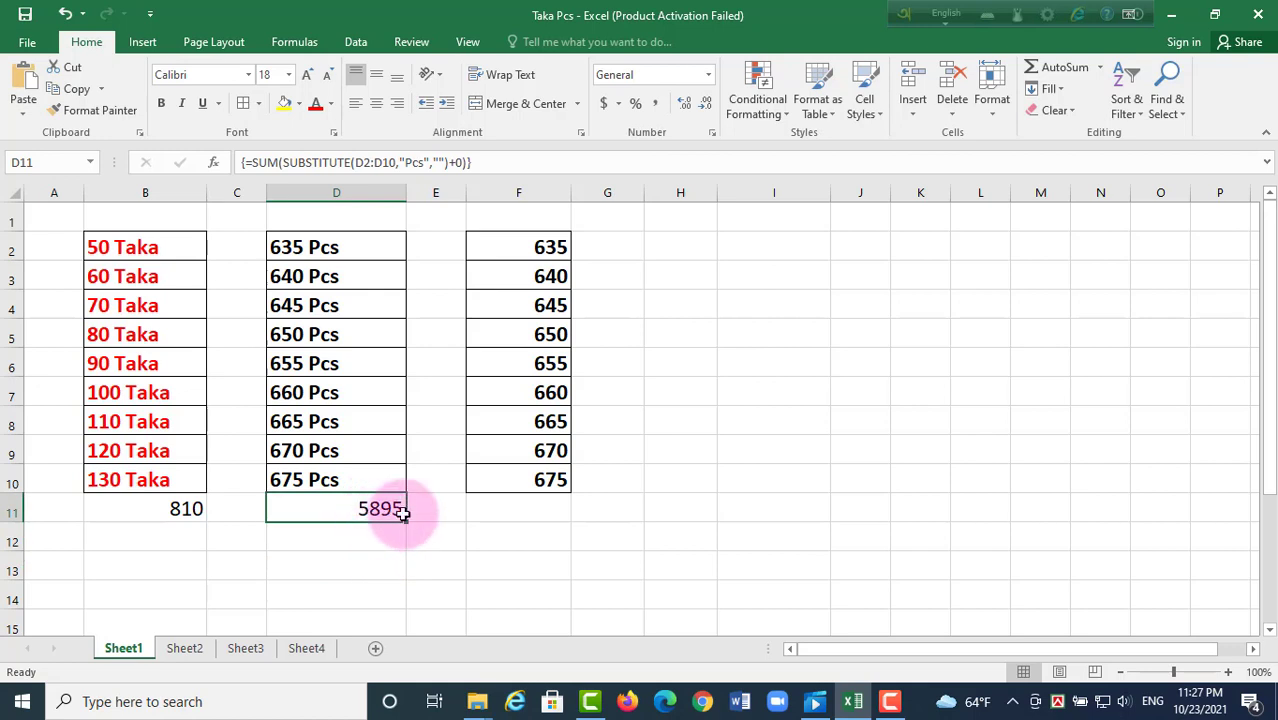
Total the plain numbers in F2:F10 again with AutoSum in cell F11
left_click(505, 510)
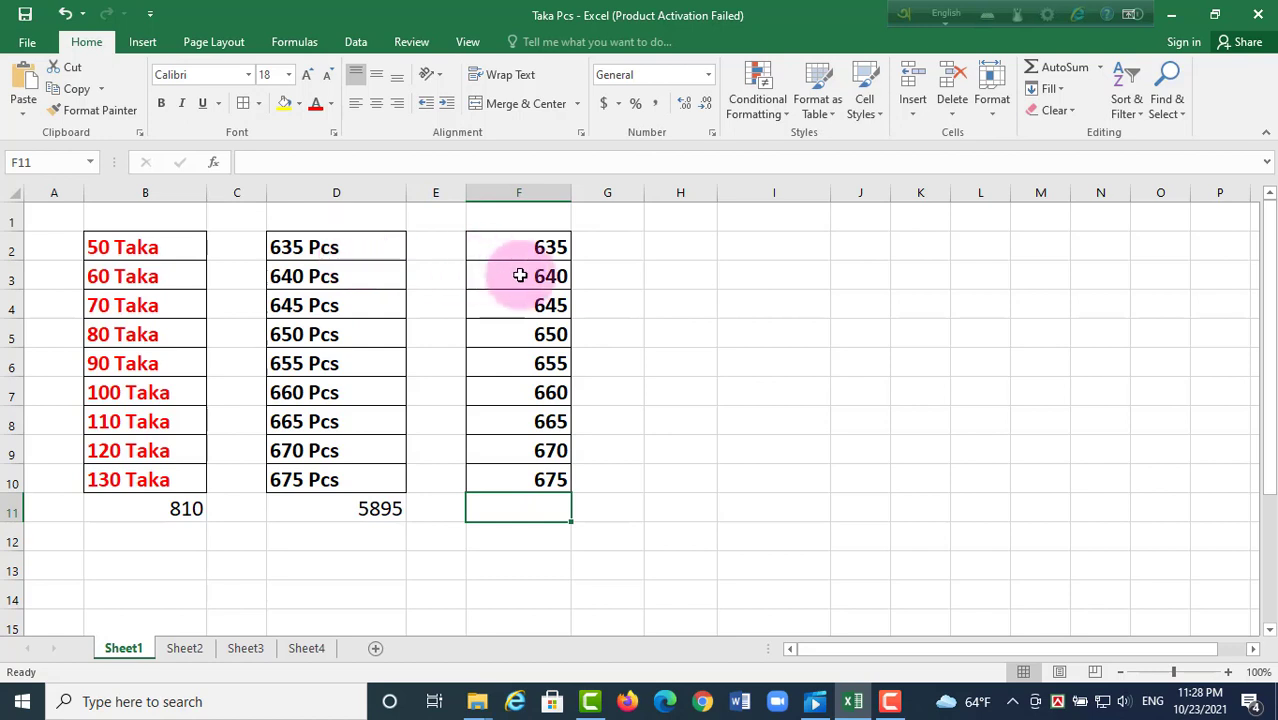
left_click(1057, 67)
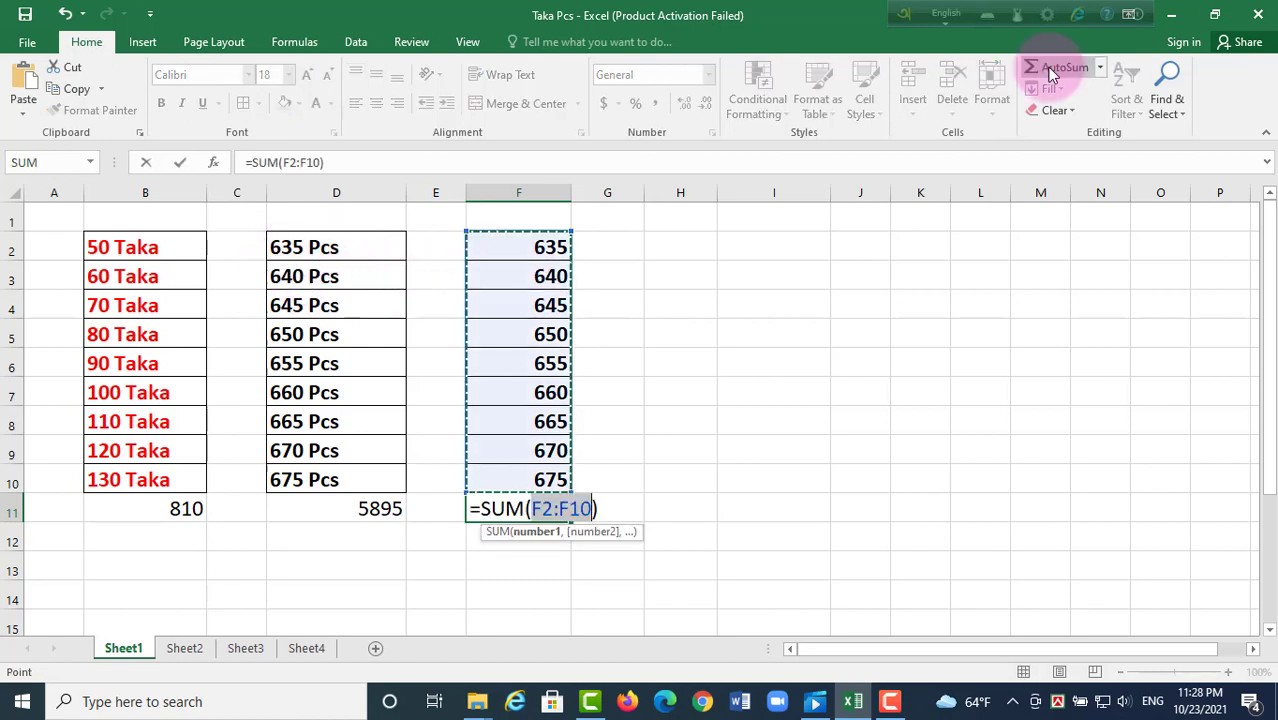
key("Return")
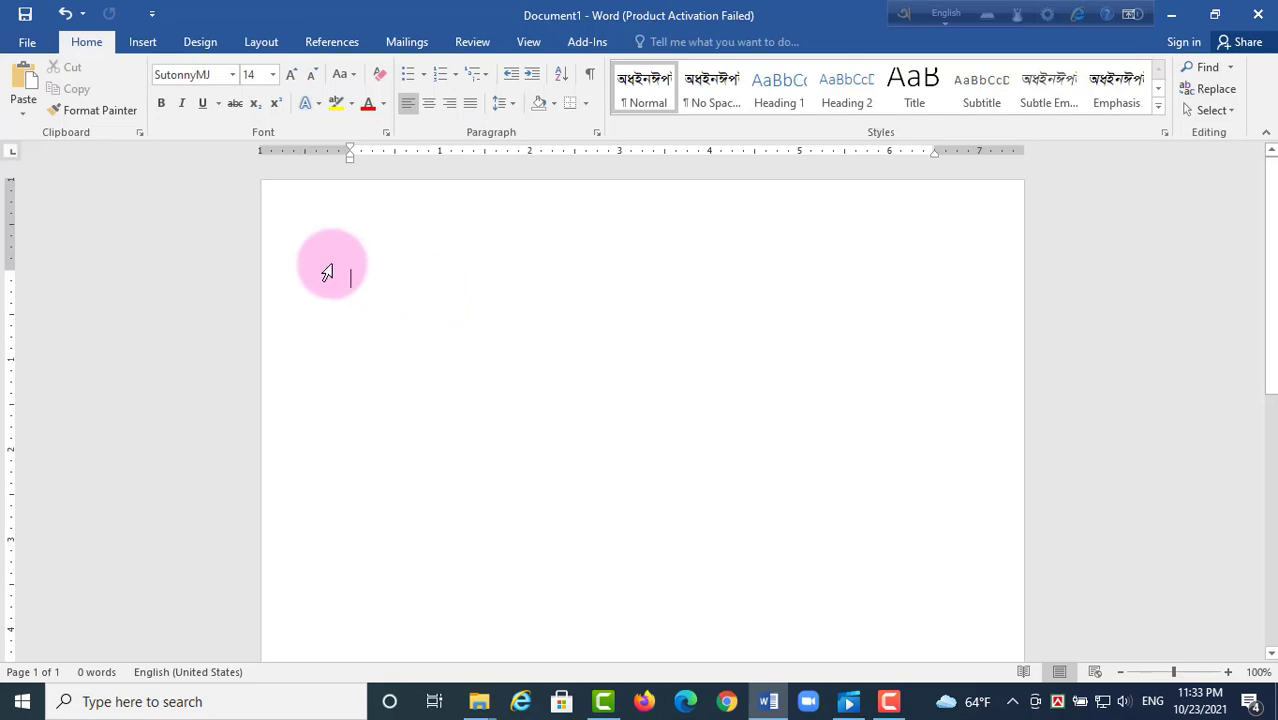
In Word, open the PDF file "Image to text English" from the Desktop folder as an editable document
left_click(27, 41)
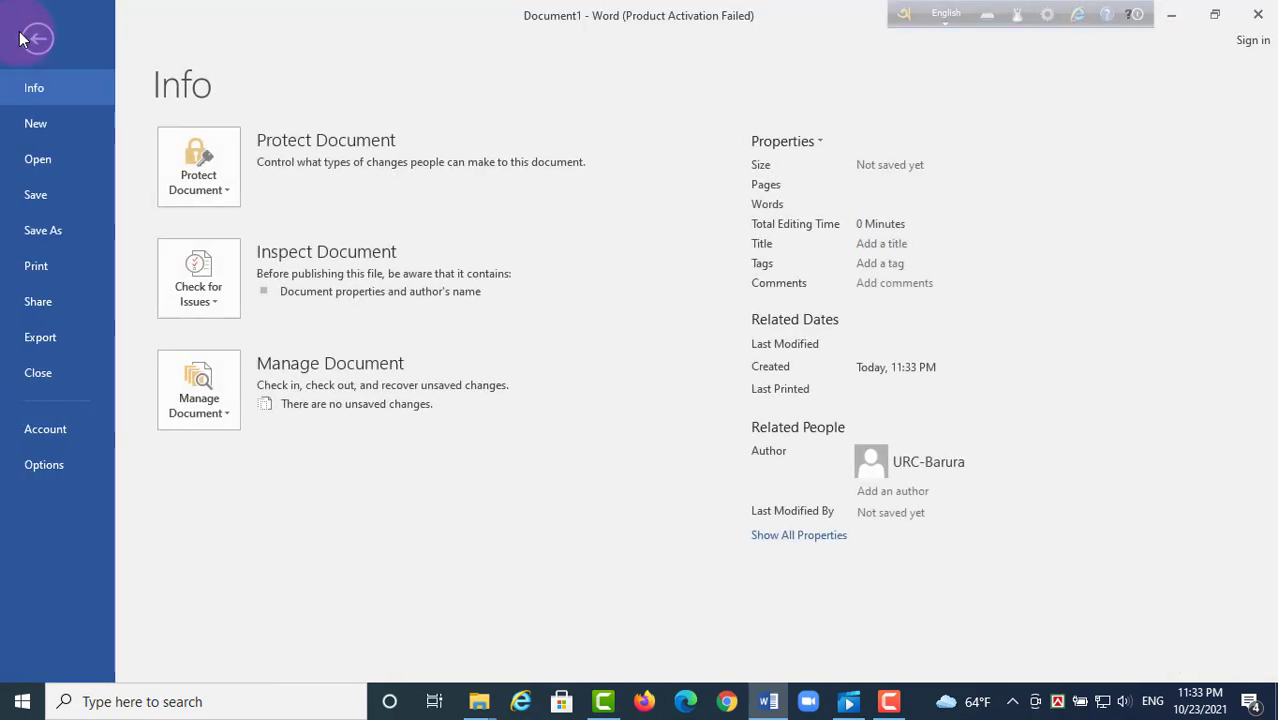
left_click(38, 162)
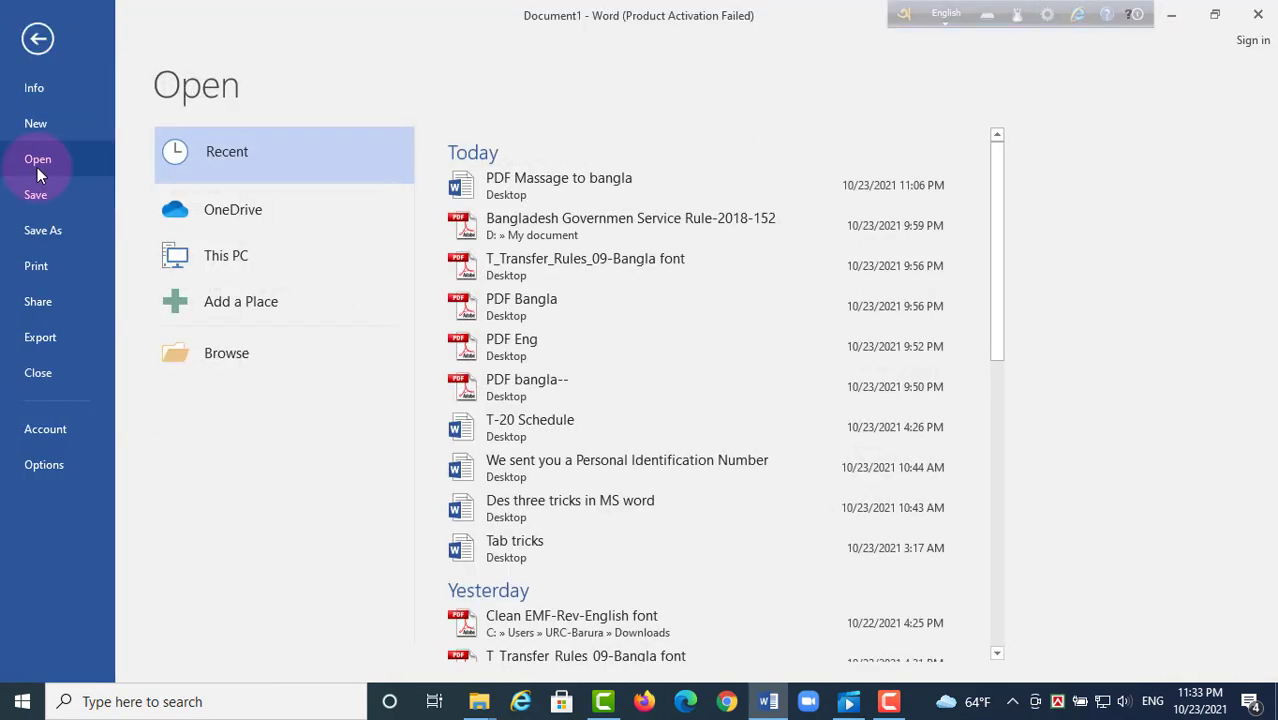
left_click(225, 358)
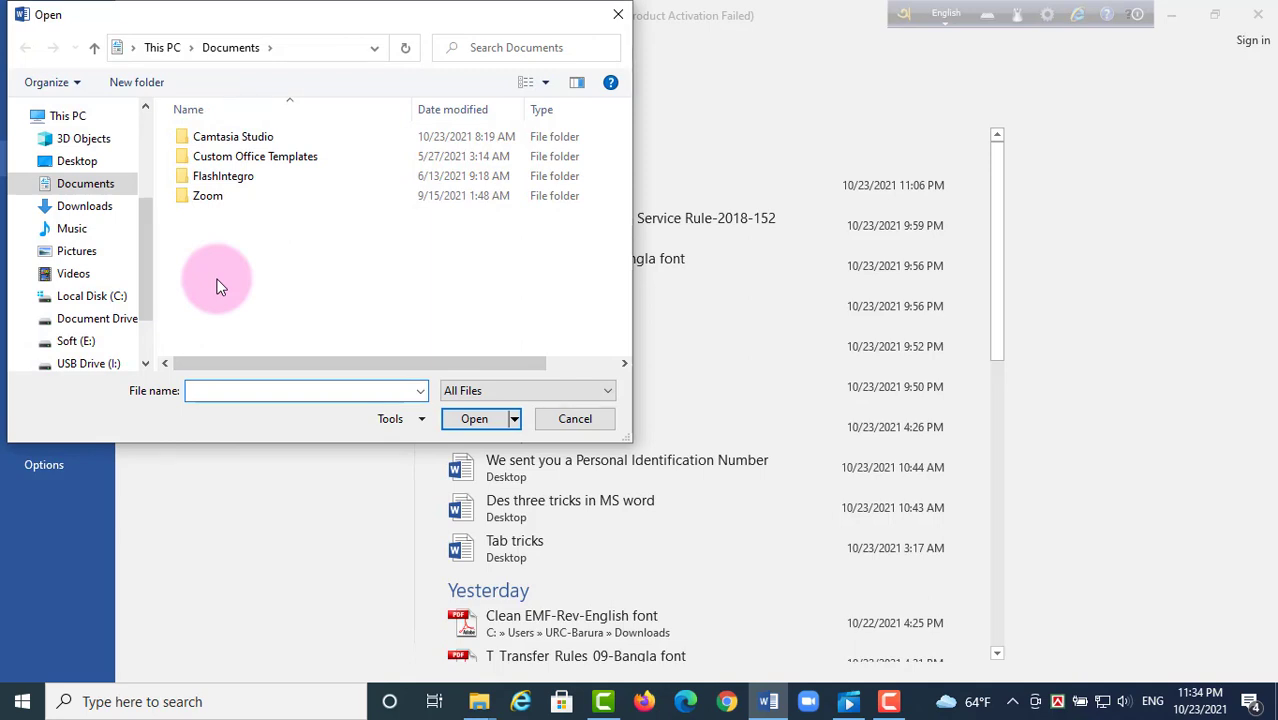
left_click(84, 163)
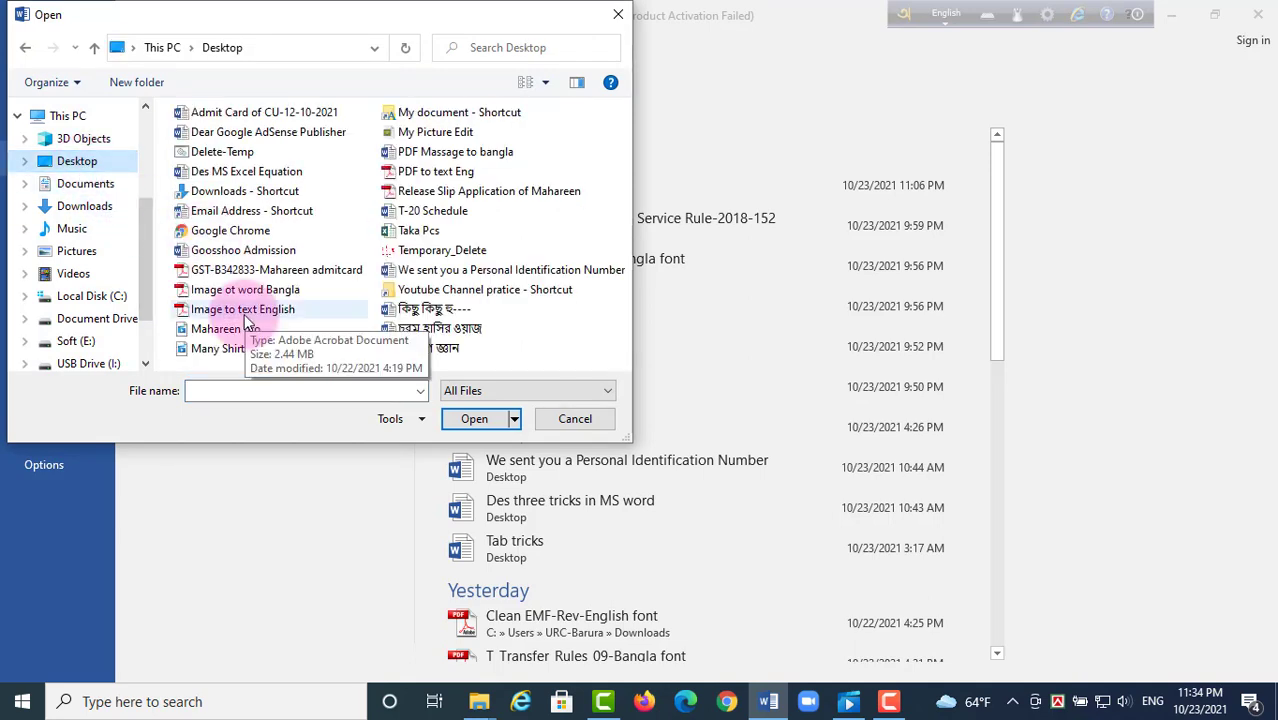
left_click(247, 312)
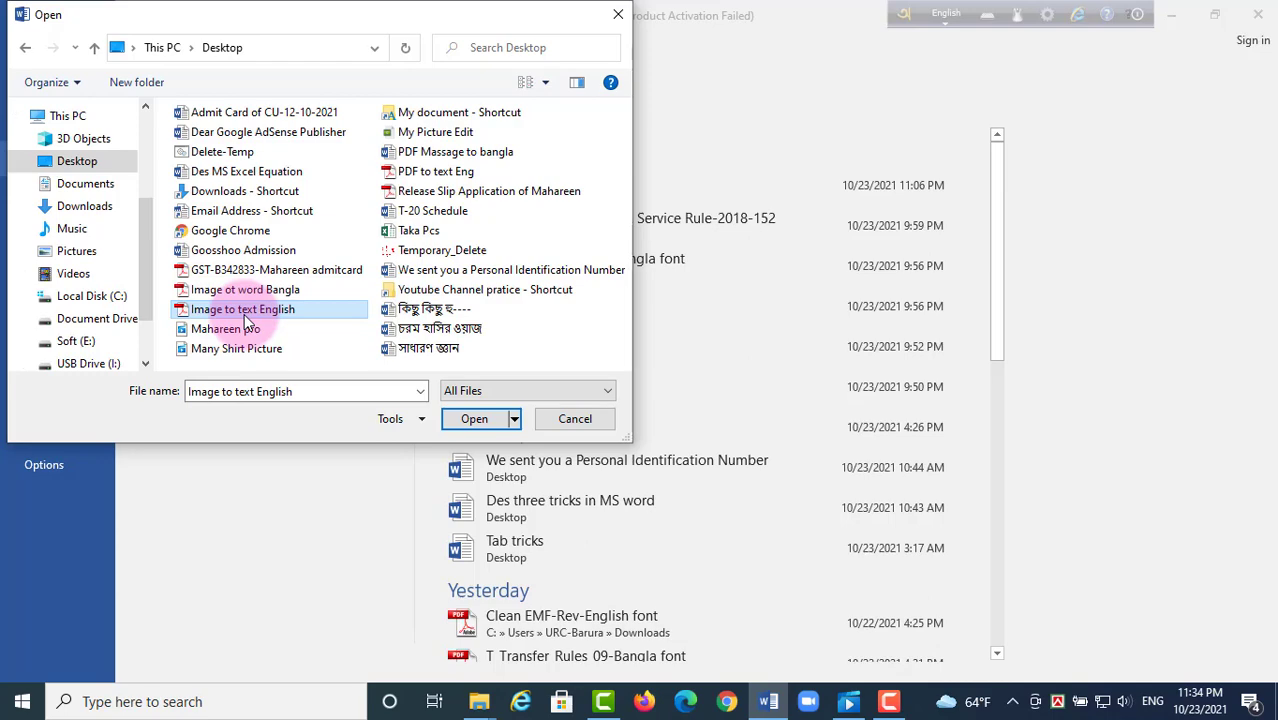
key("Right")
left_click(263, 311)
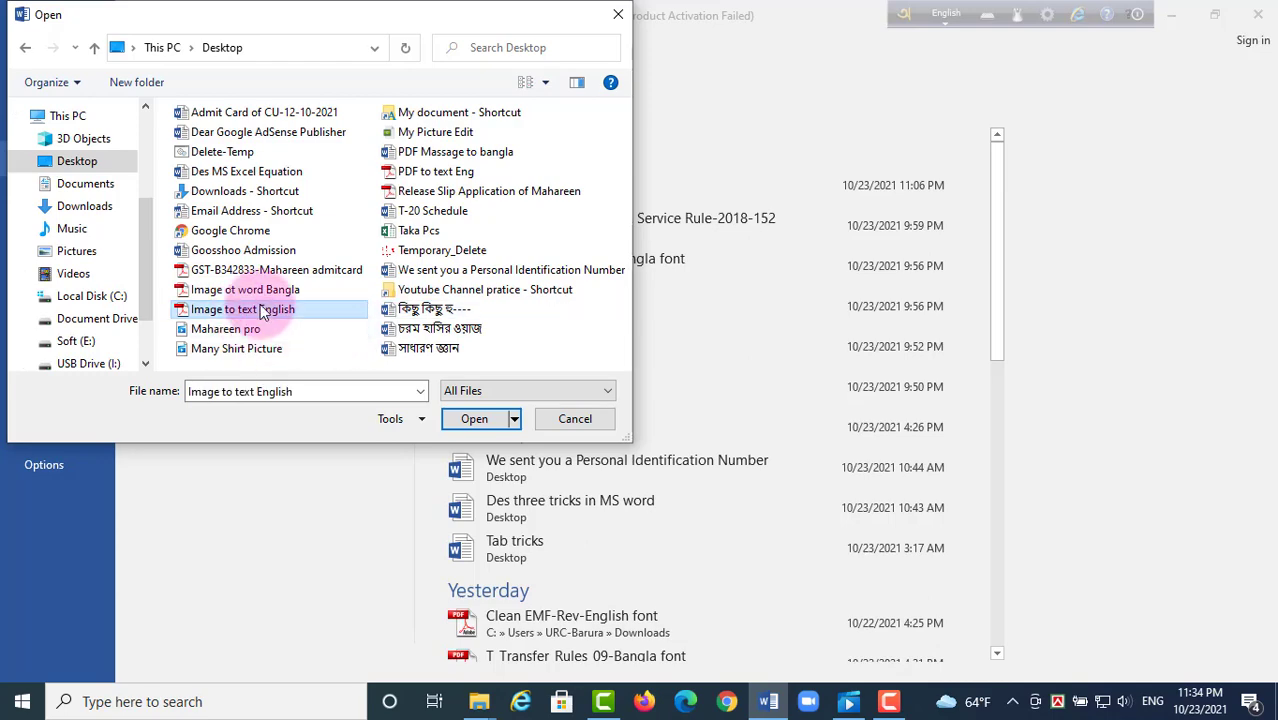
left_click(474, 418)
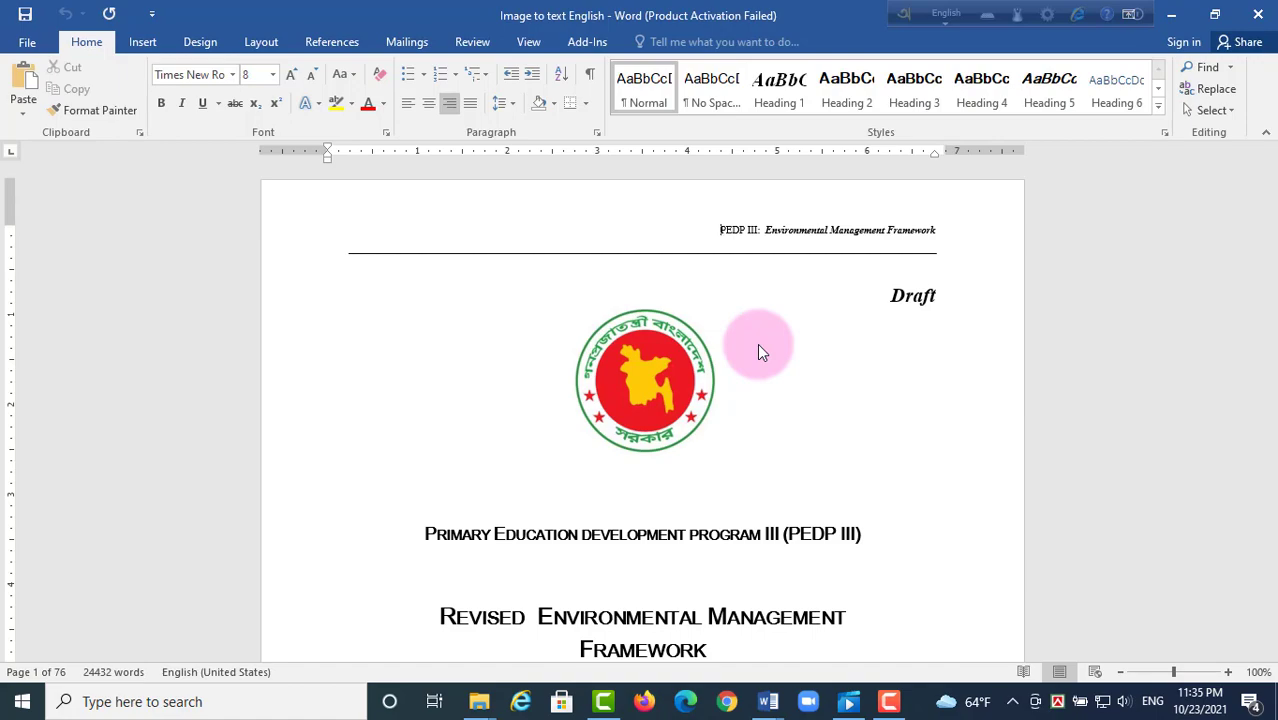
Examine how the converted English PDF looks, from its title page through the contents, abbreviations table and body text
scroll(758, 355, "down", 4)
scroll(758, 360, "down", 16)
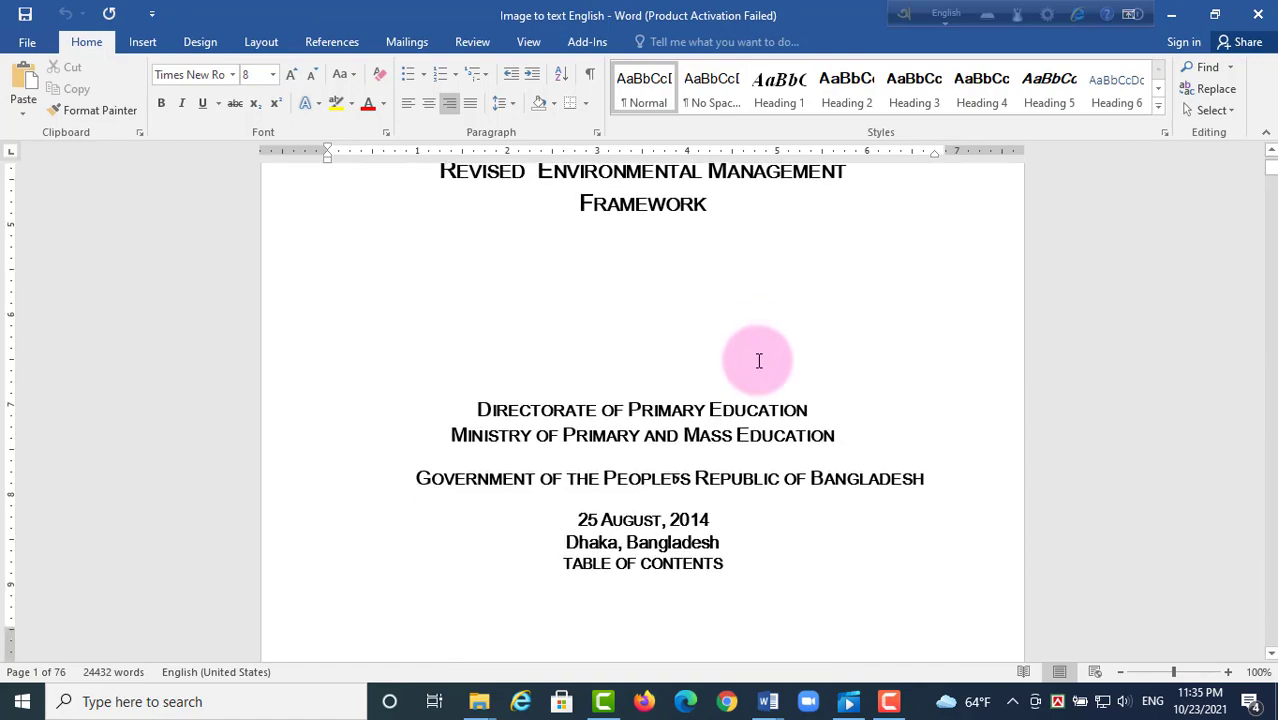
scroll(758, 363, "down", 10)
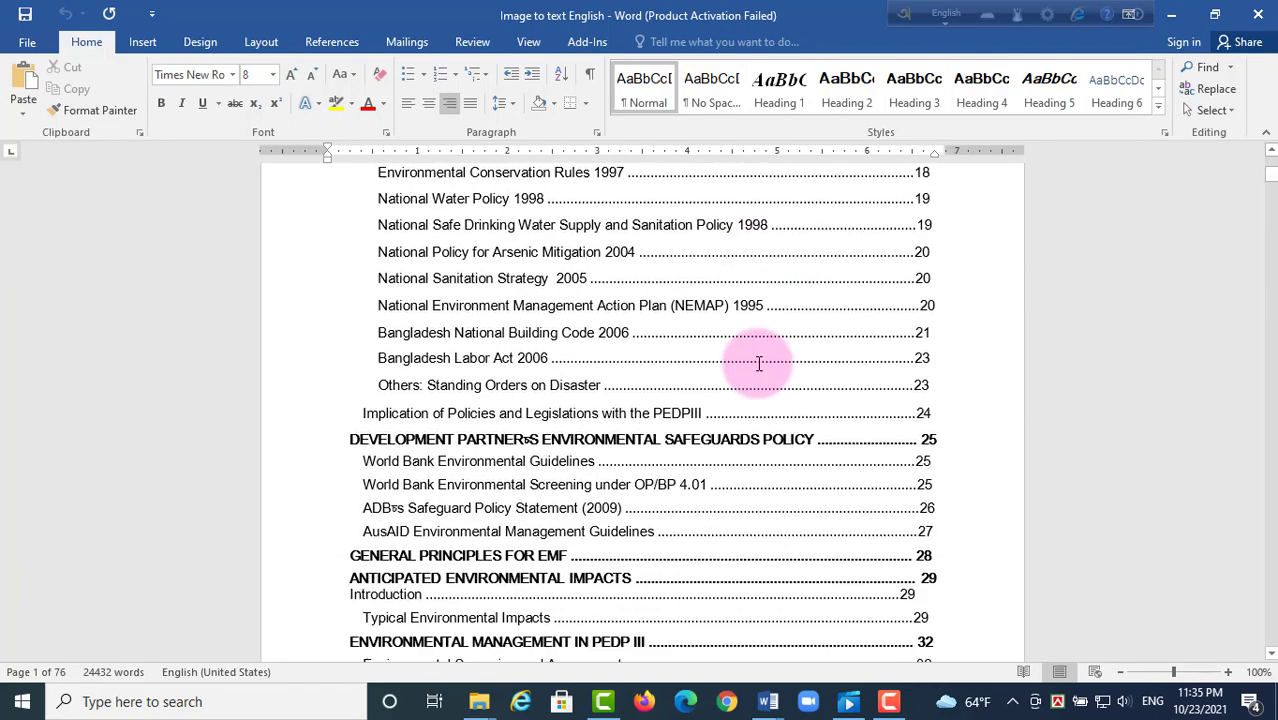
scroll(758, 364, "down", 12)
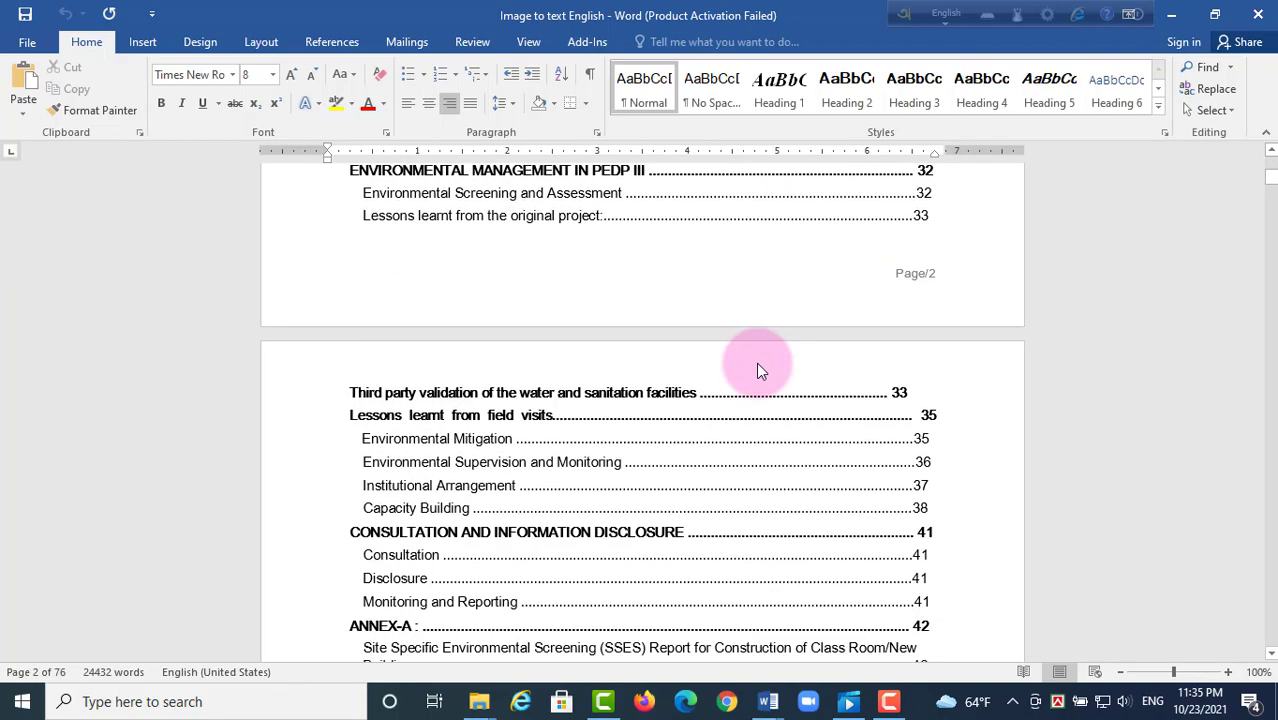
scroll(758, 364, "down", 17)
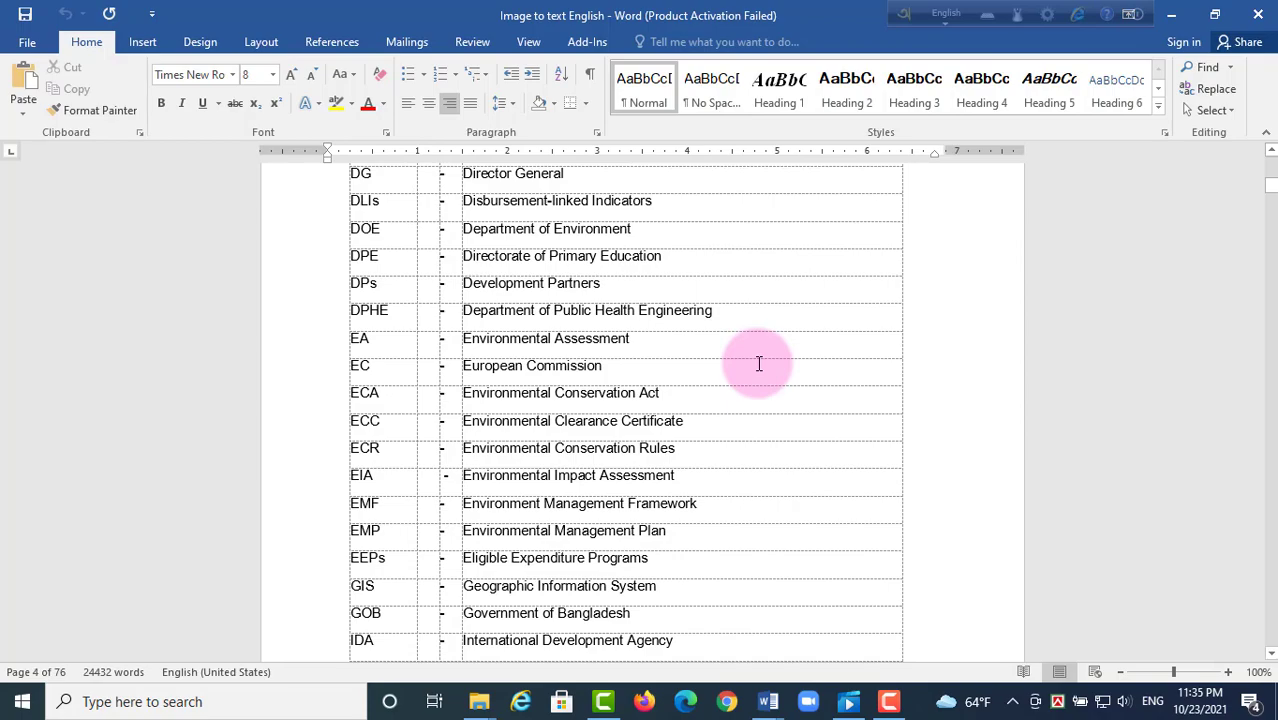
scroll(759, 364, "down", 5)
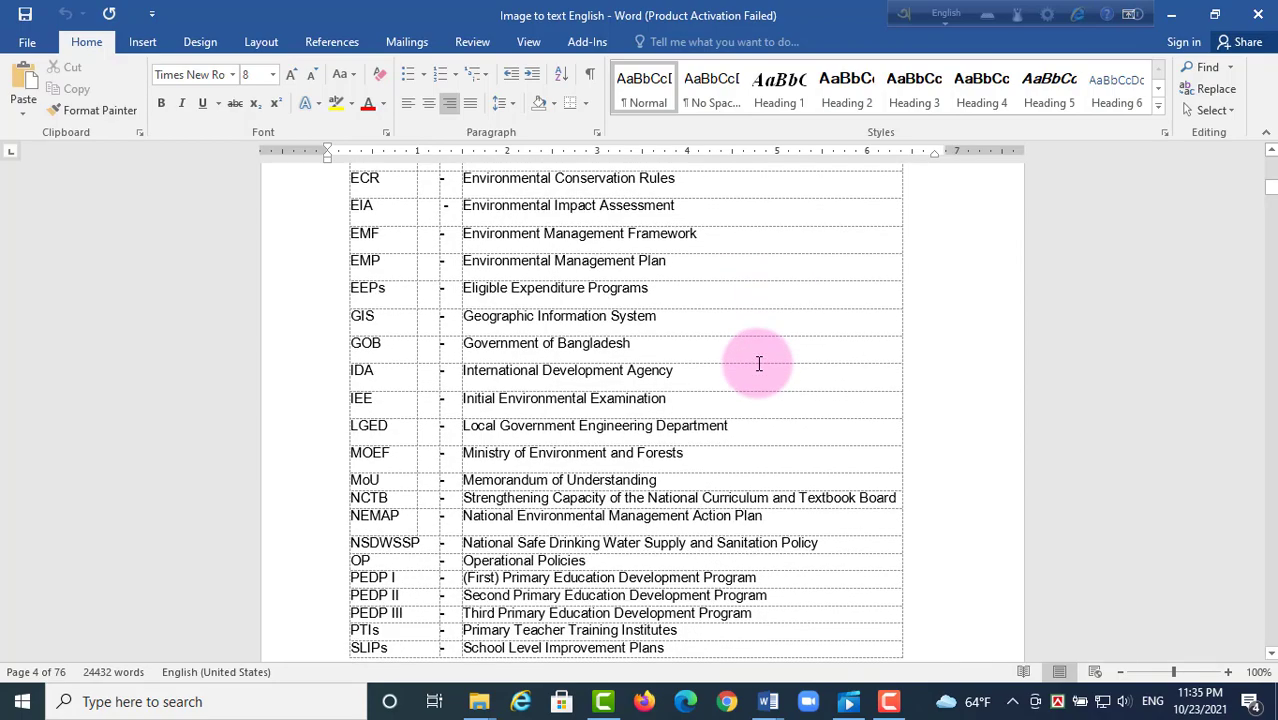
scroll(759, 364, "down", 20)
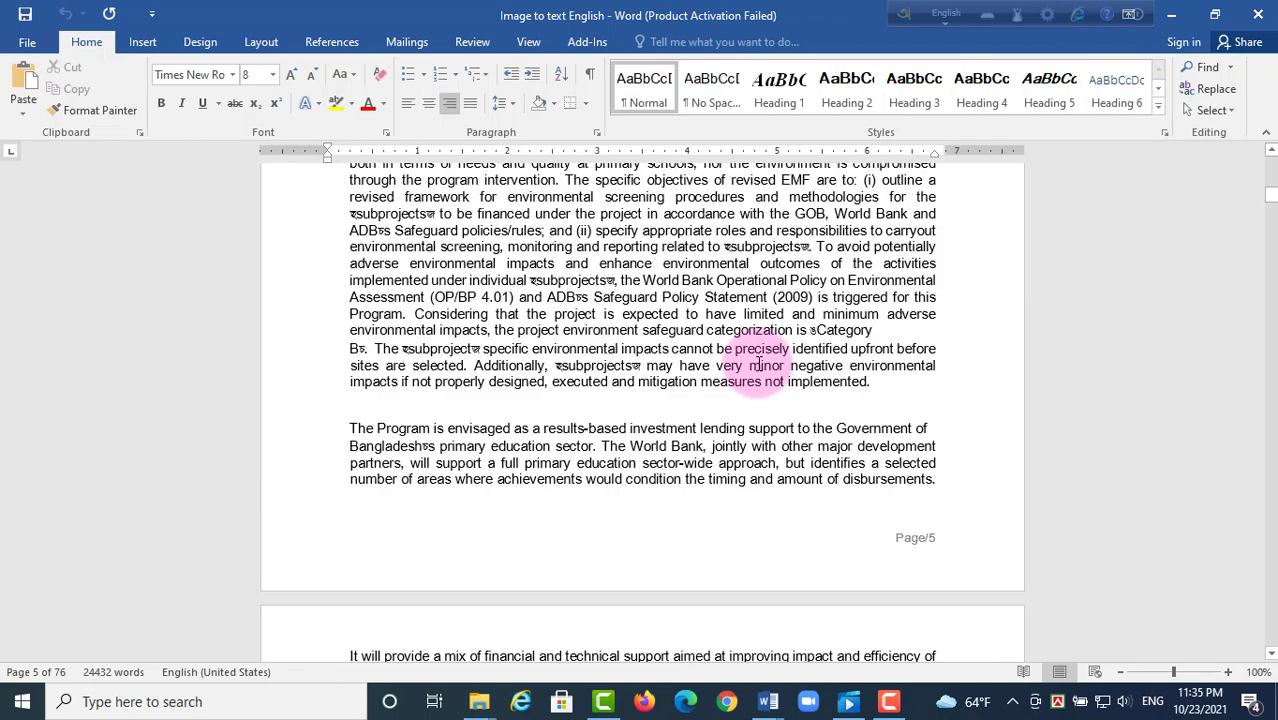
scroll(759, 364, "down", 17)
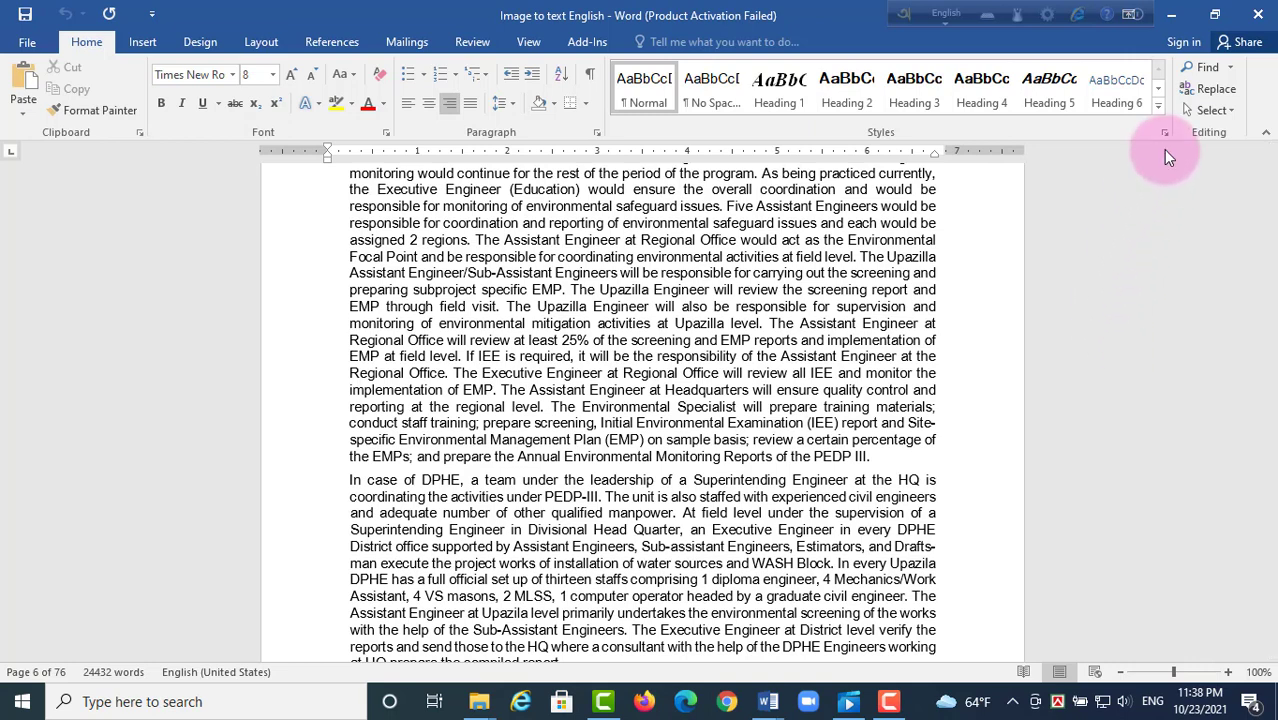
From the blank document, open the PDF file "Image ot word Bangla" in the Desktop folder as an editable document and look through its text
key("ctrl+n")
left_click(27, 45)
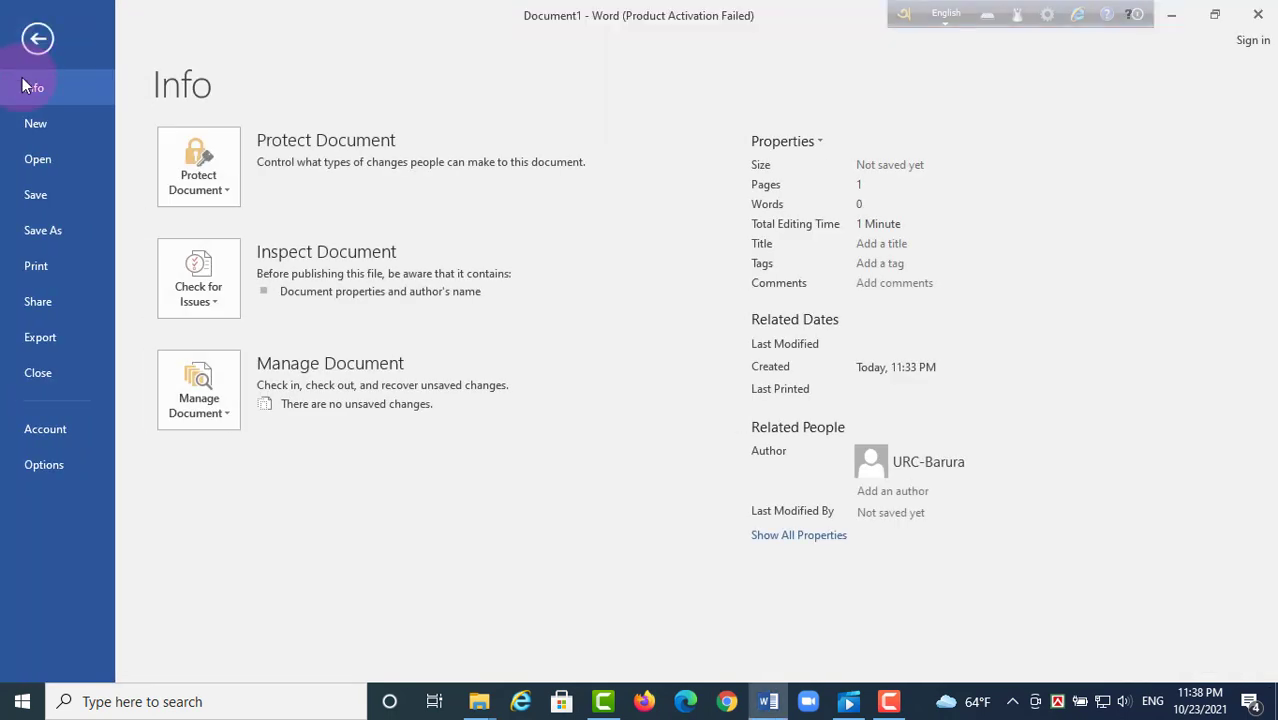
left_click(34, 162)
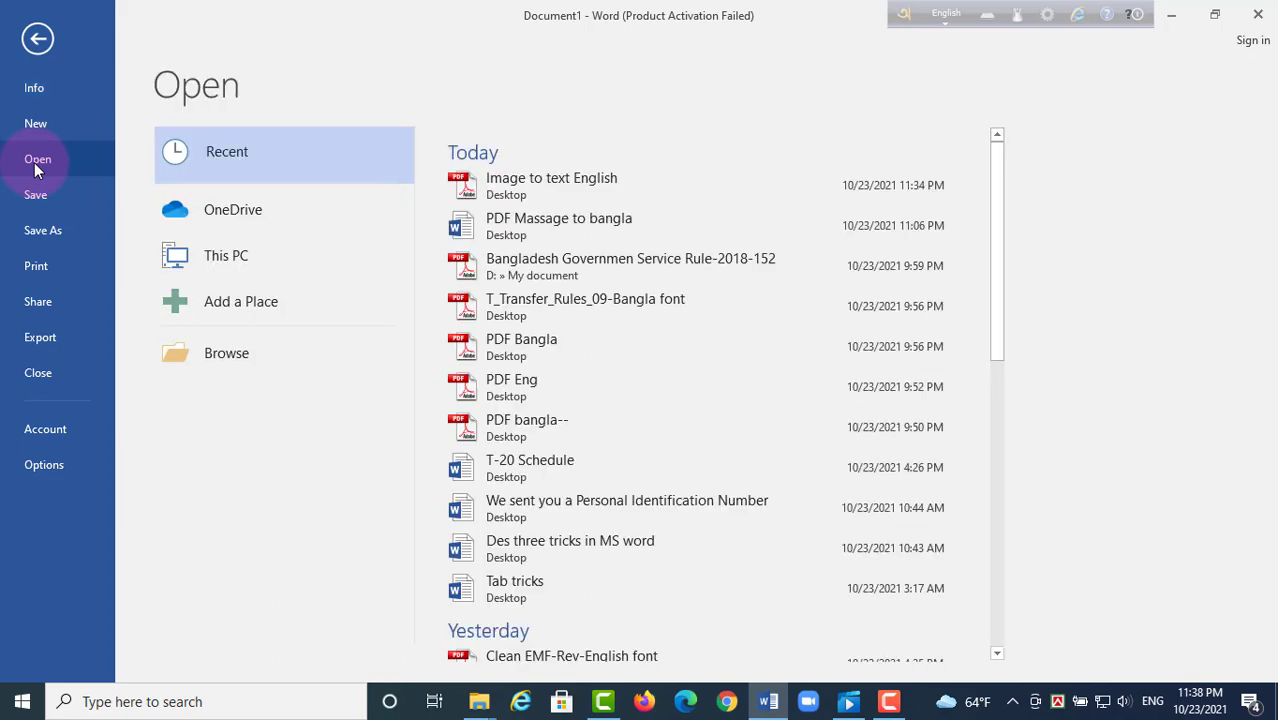
left_click(222, 354)
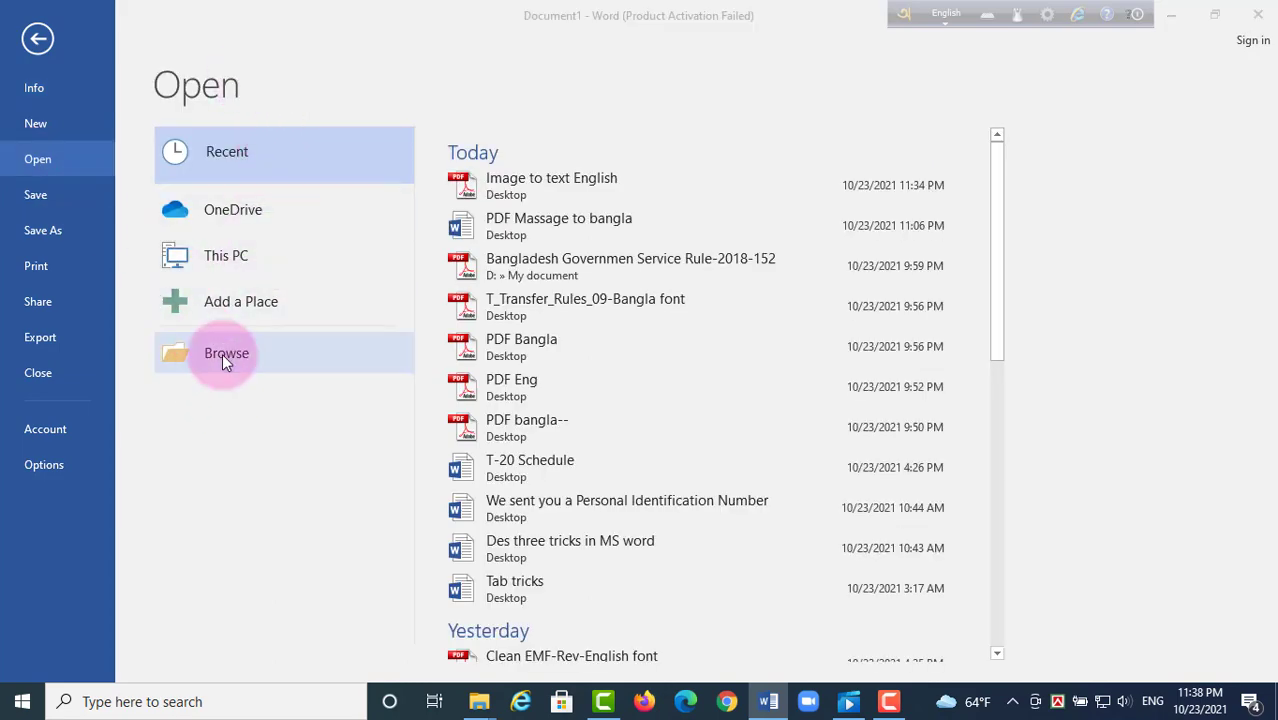
left_click(279, 338)
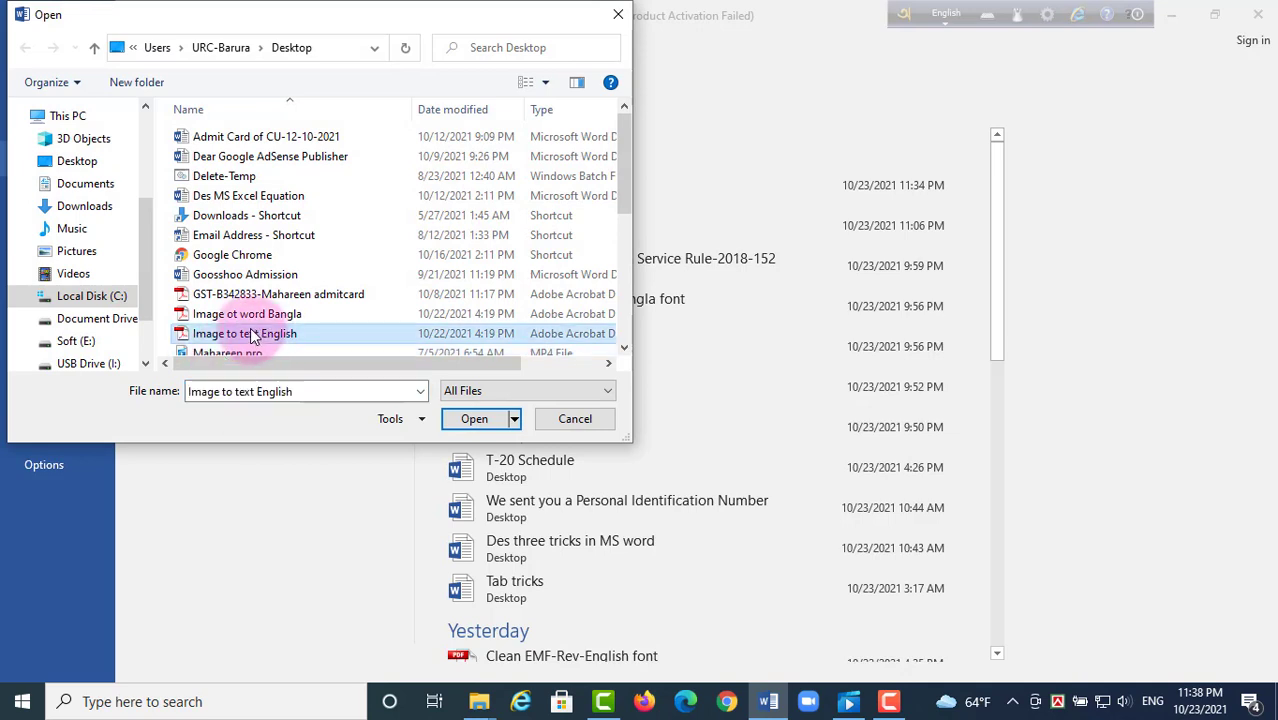
left_click(245, 318)
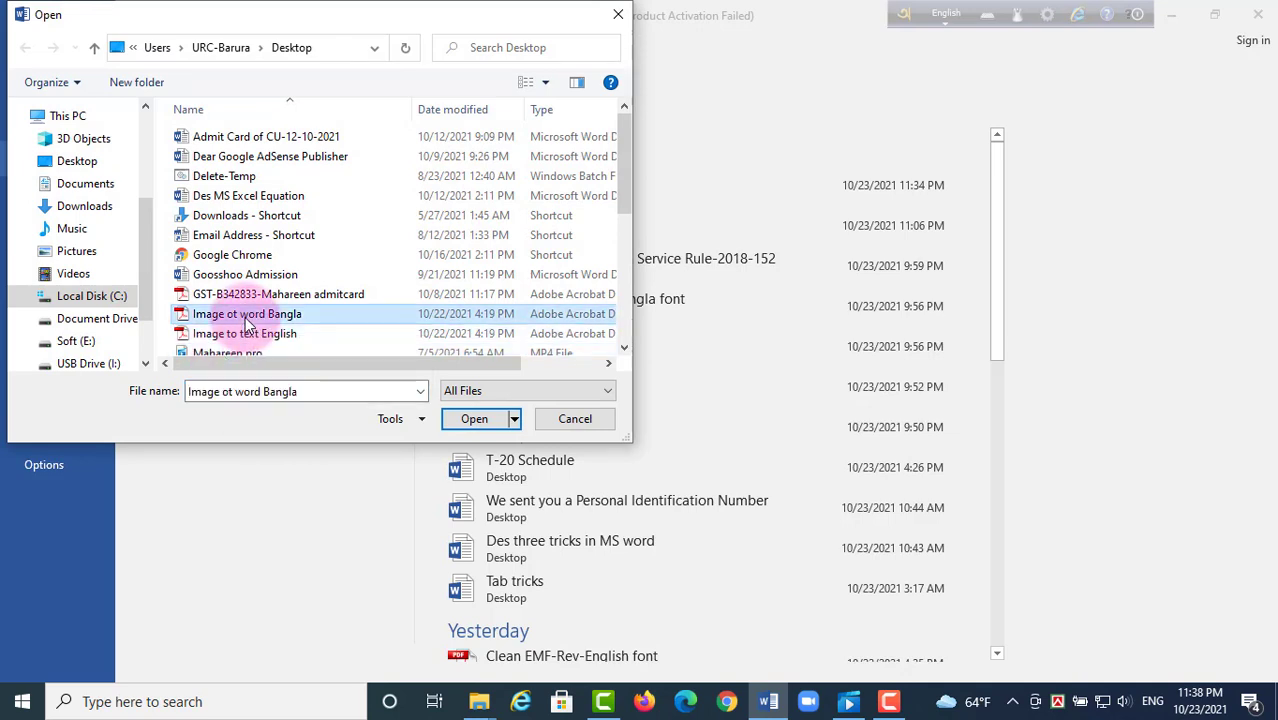
left_click(476, 418)
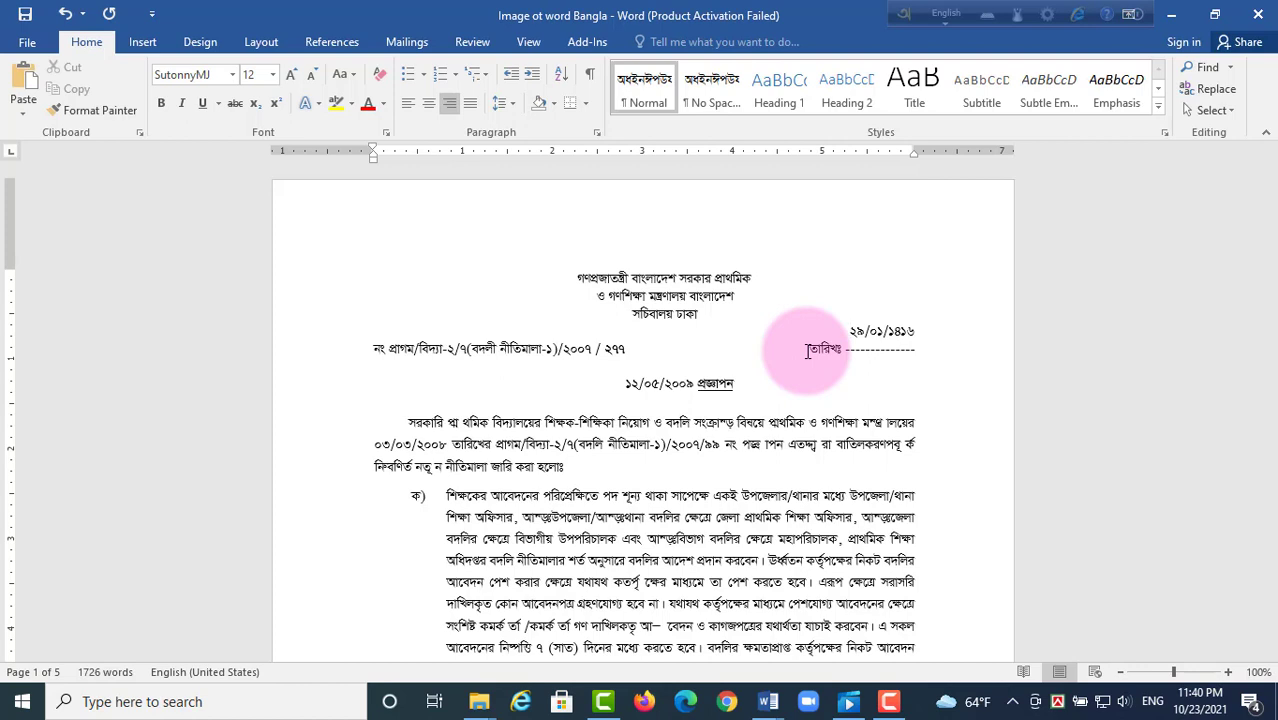
scroll(800, 365, "down", 10)
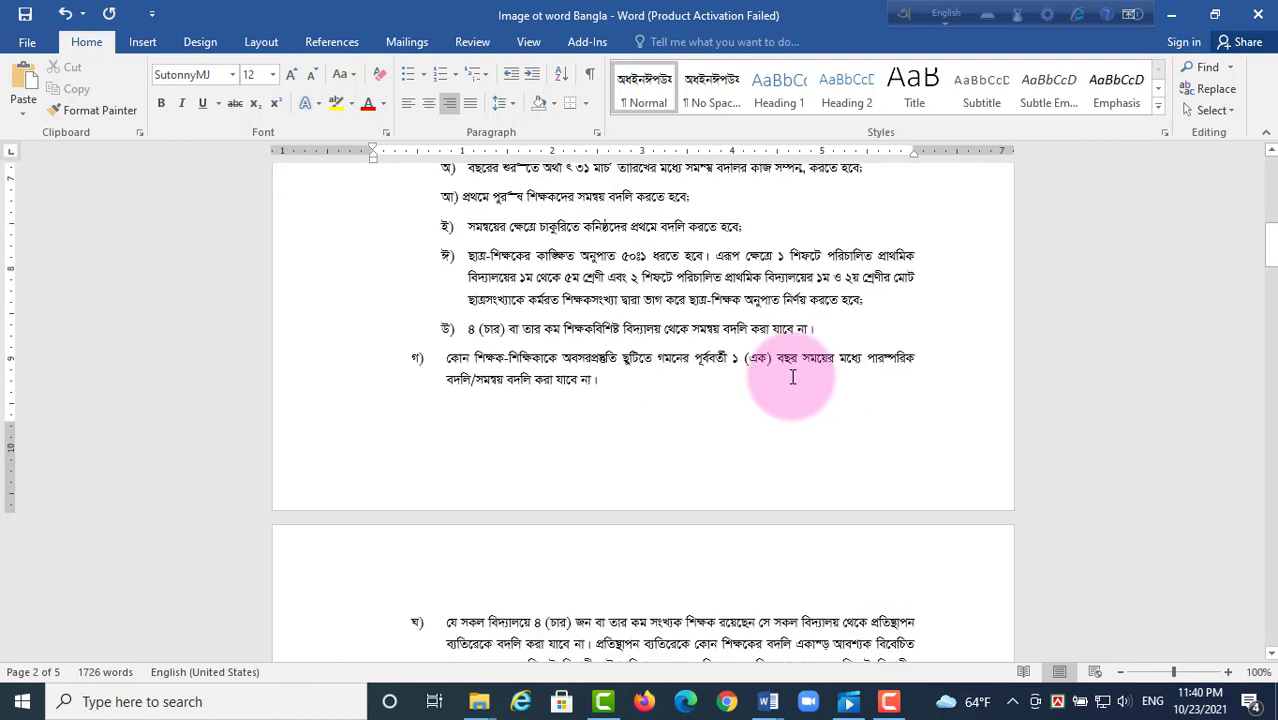